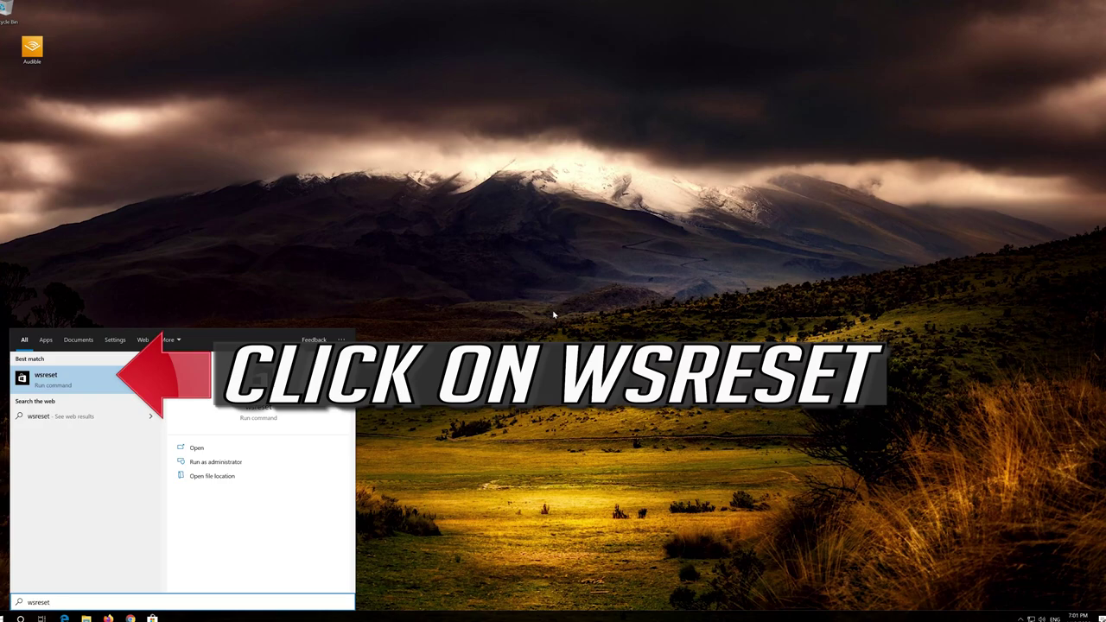
- Run wsreset to clear the Store cache, close the Store, and restart Windows
left_click(87, 389)
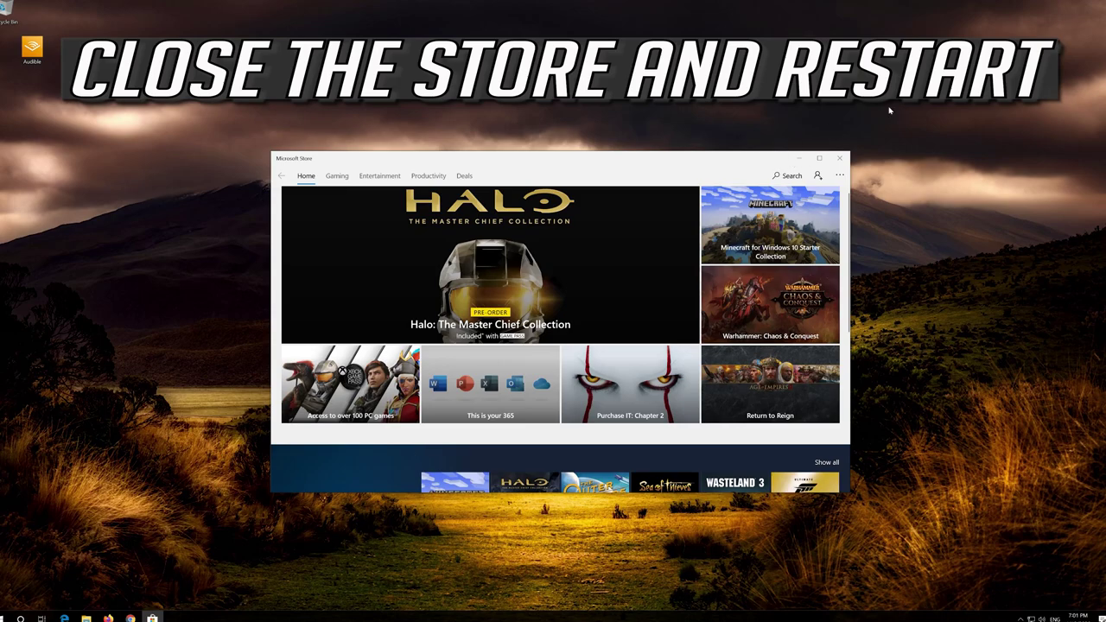
left_click(838, 160)
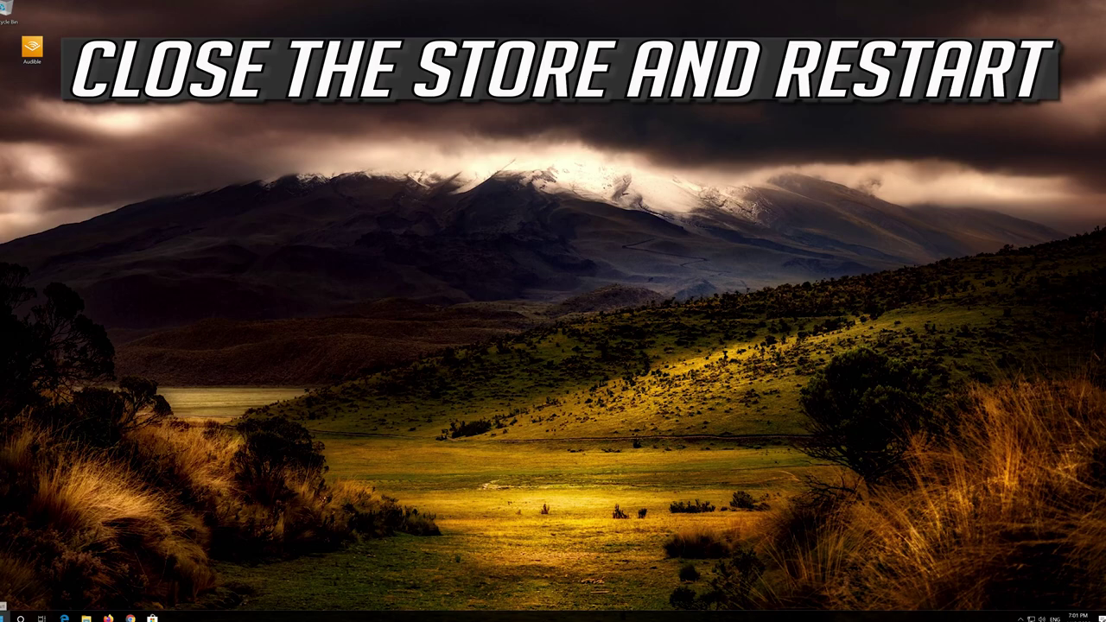
left_click(5, 617)
left_click(17, 598)
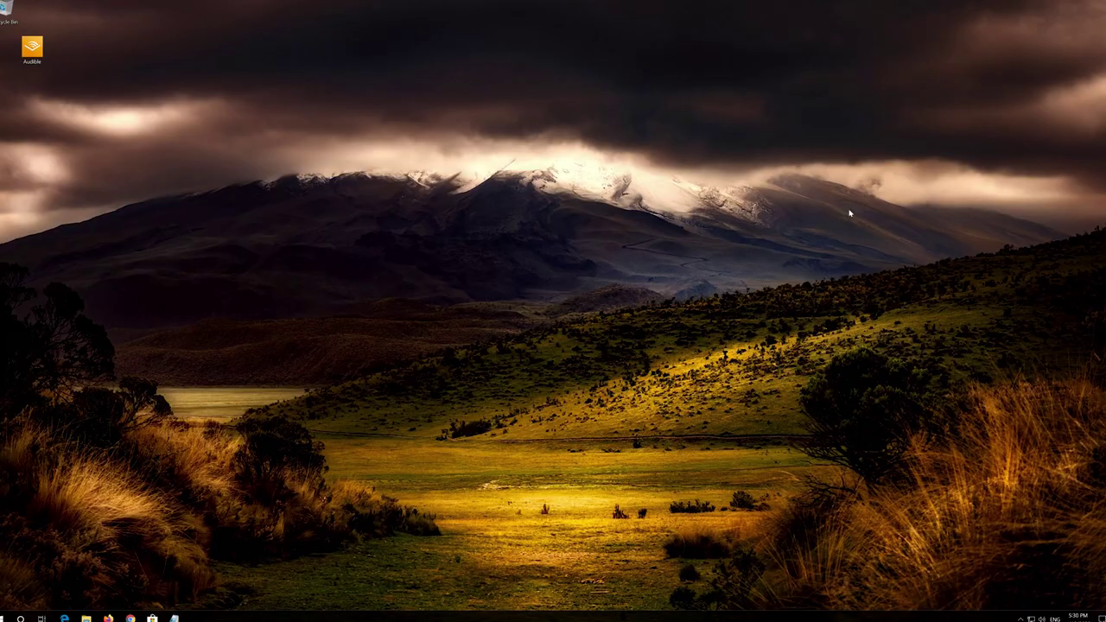
- Search 'powershell' in Start and run Windows PowerShell as administrator, approving the UAC prompt
key("super")
type("powershell")
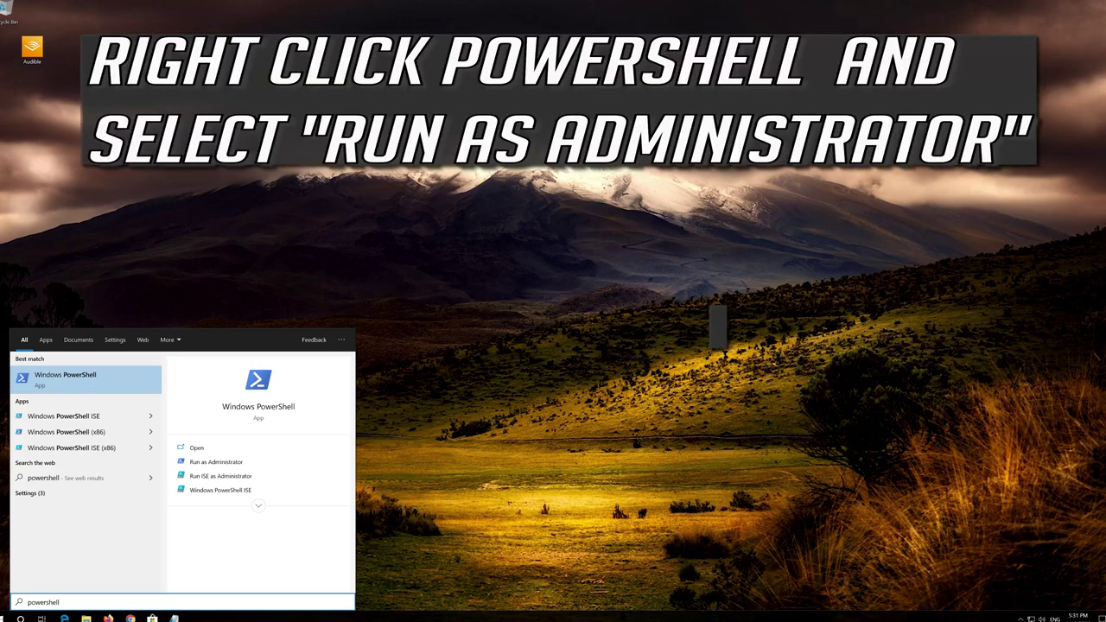
right_click(77, 387)
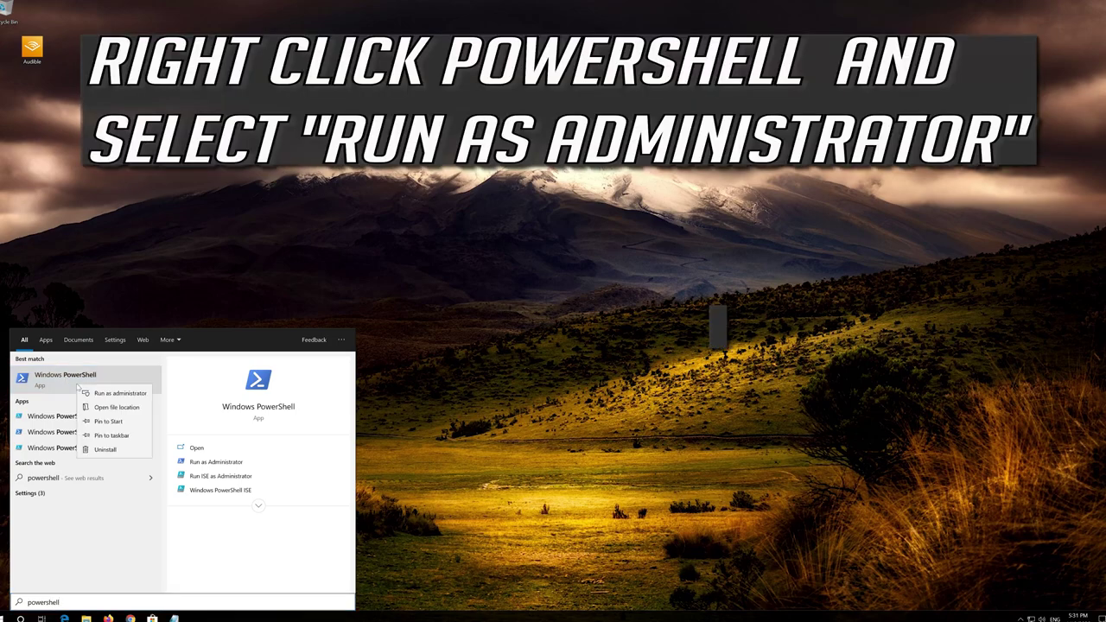
left_click(121, 394)
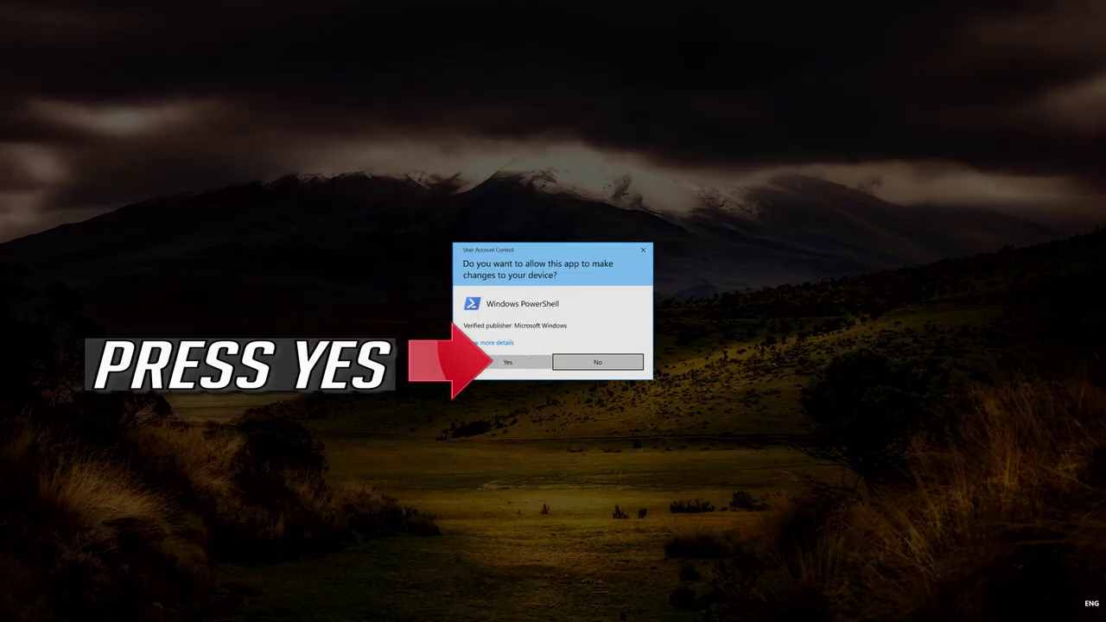
left_click(509, 364)
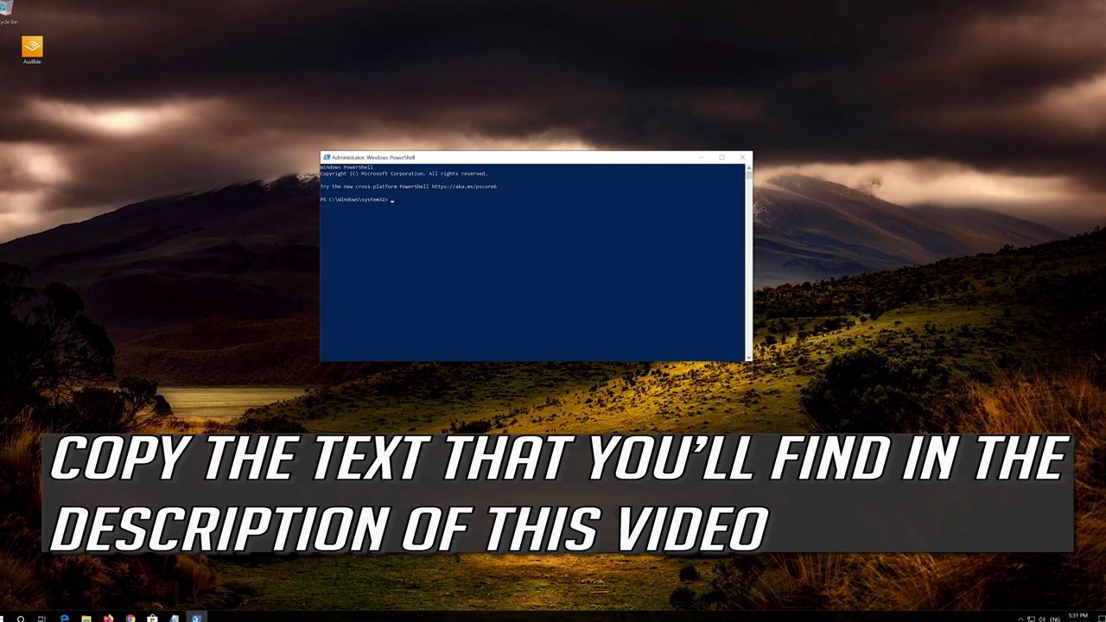
- Copy the whole re-registration script from Notepad, then minimize Notepad
left_click(173, 618)
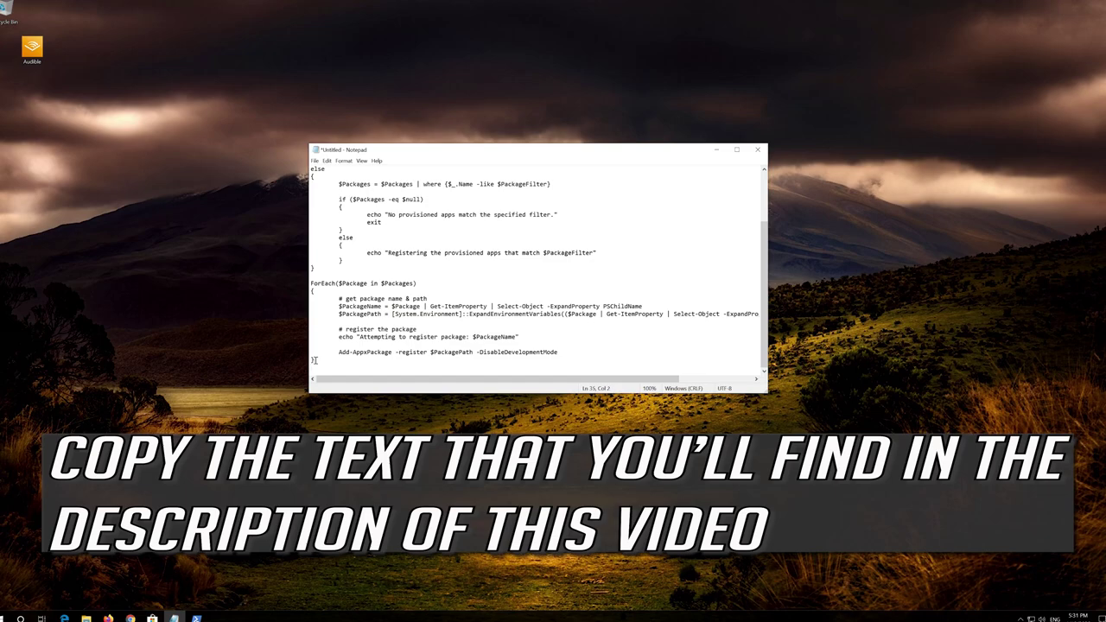
left_click_drag(313, 366, 274, 170)
scroll(310, 344, "up", 3)
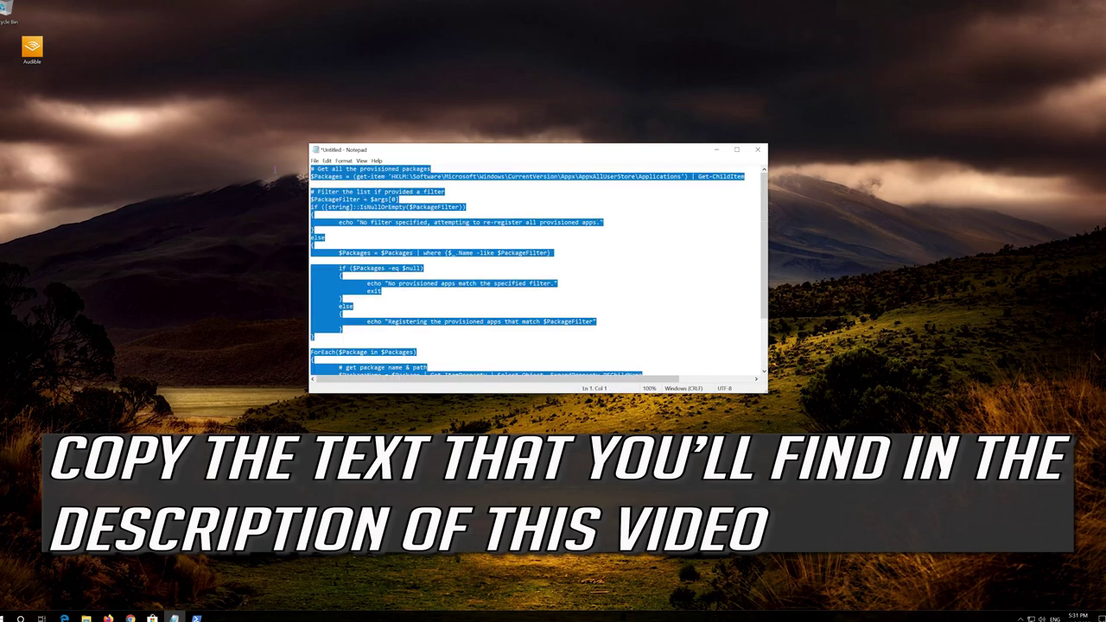
right_click(418, 183)
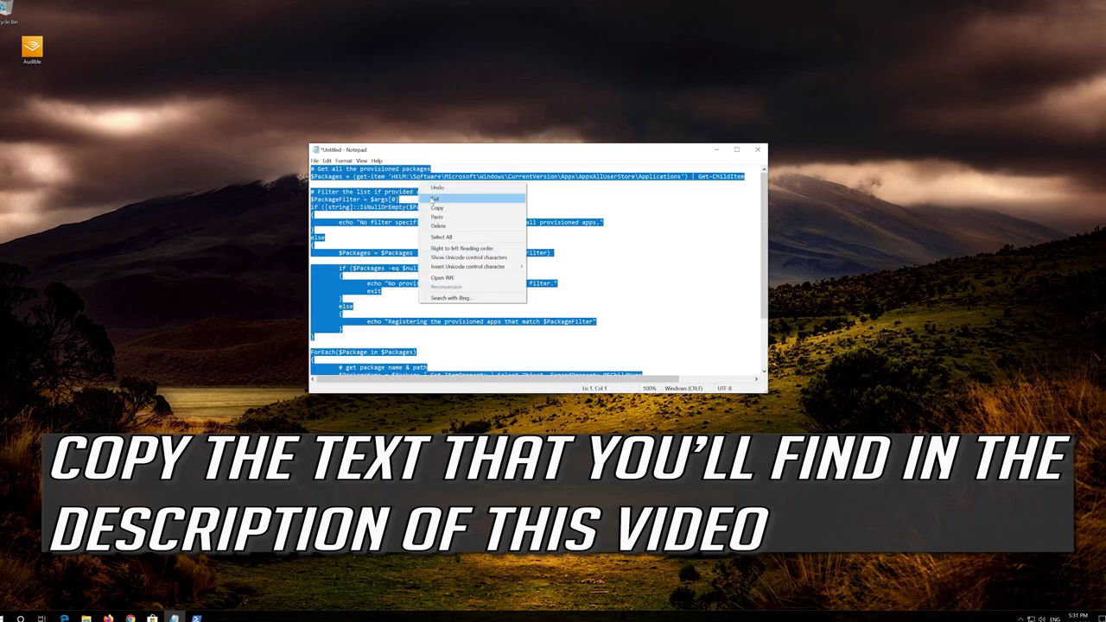
left_click(437, 210)
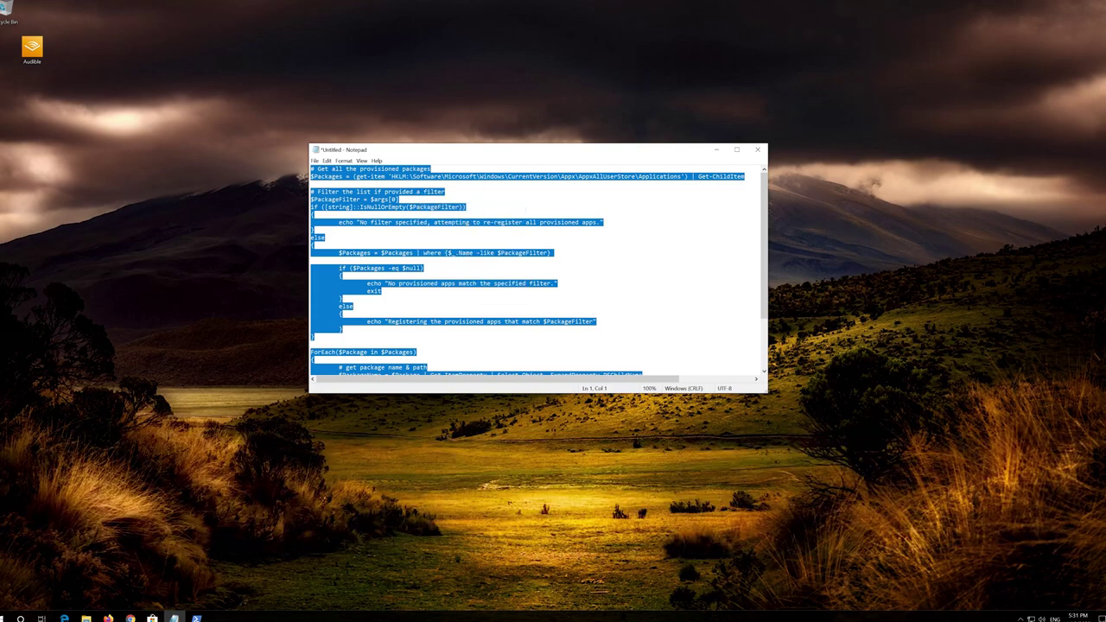
left_click(717, 152)
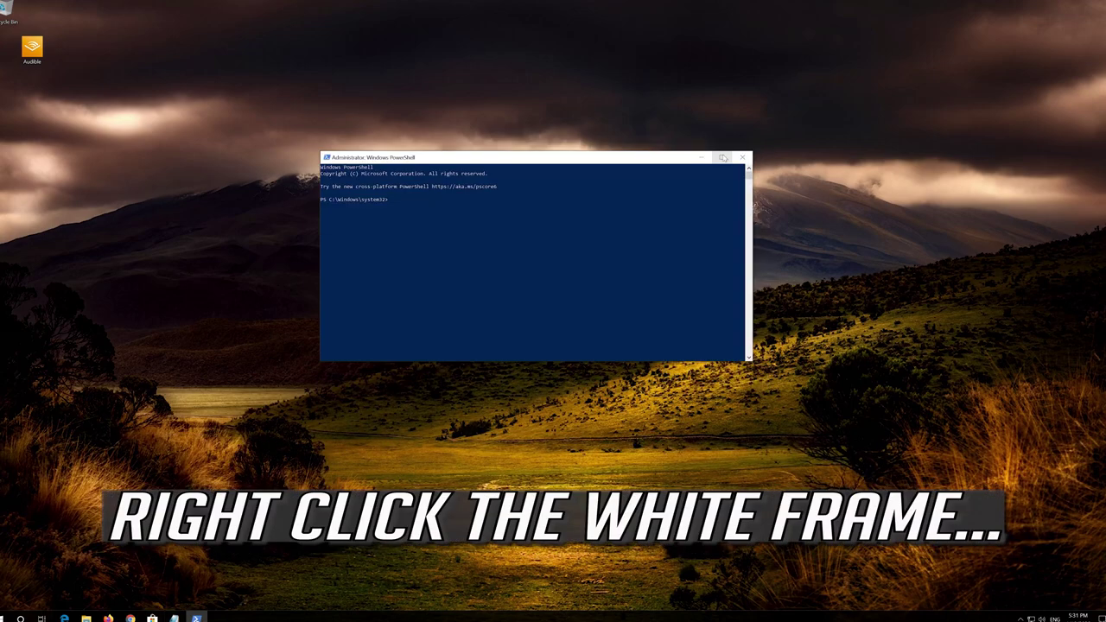
- Paste the re-registration script into the admin PowerShell console and run it
right_click(517, 157)
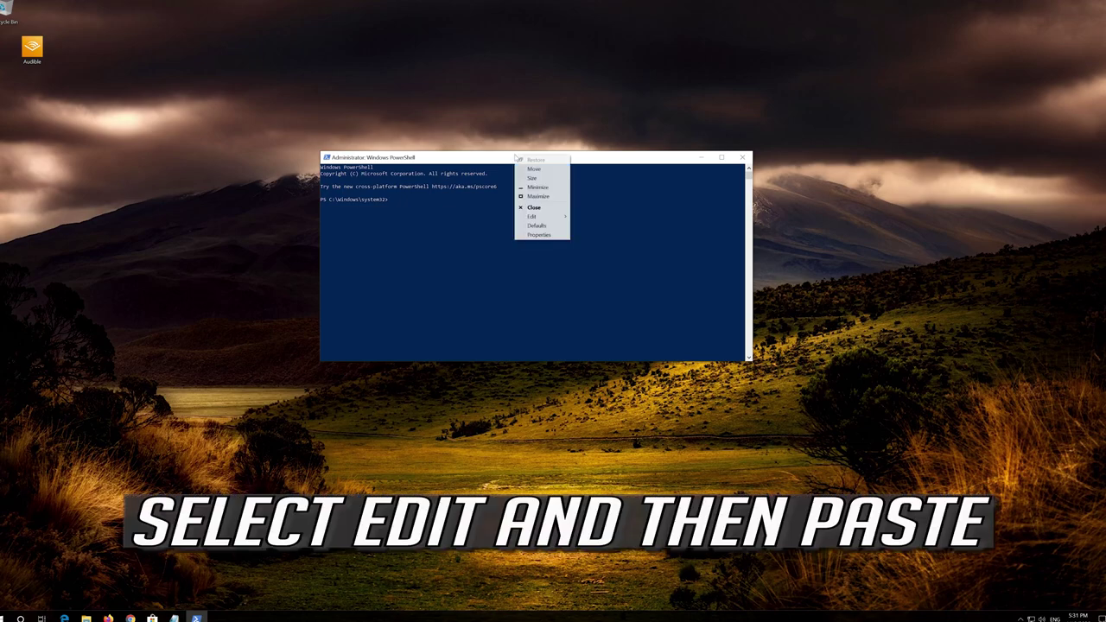
left_click(529, 216)
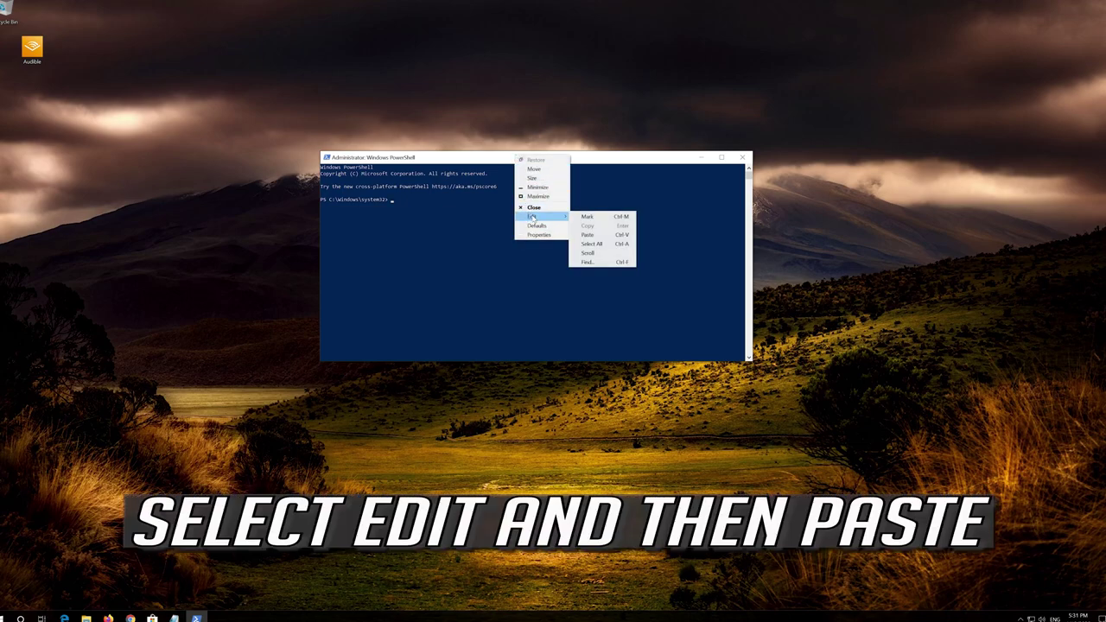
left_click(609, 235)
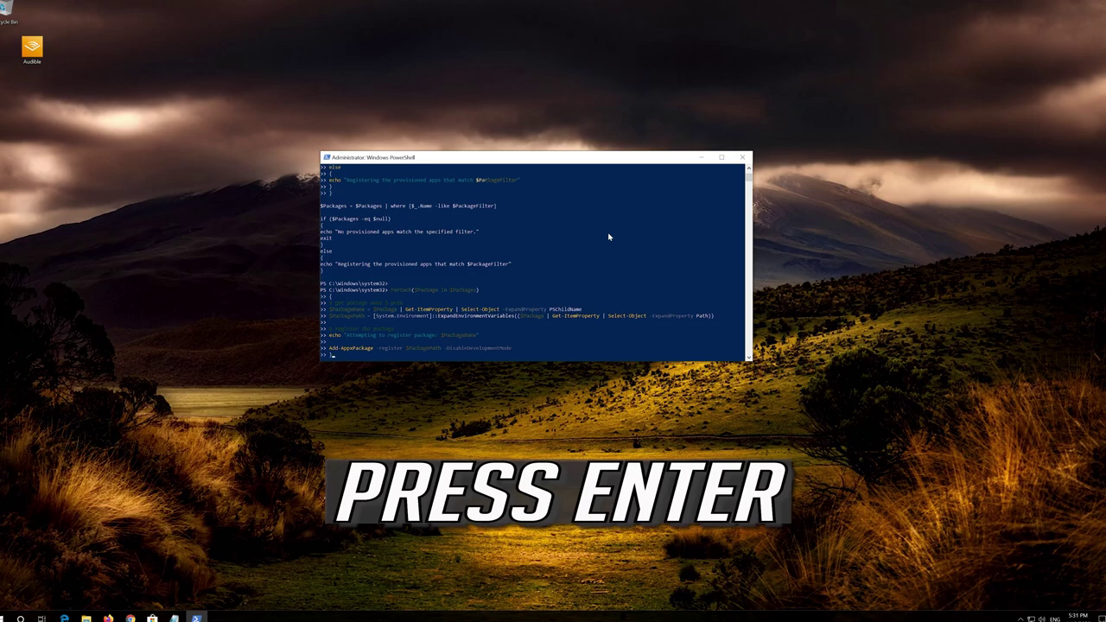
key("Return")
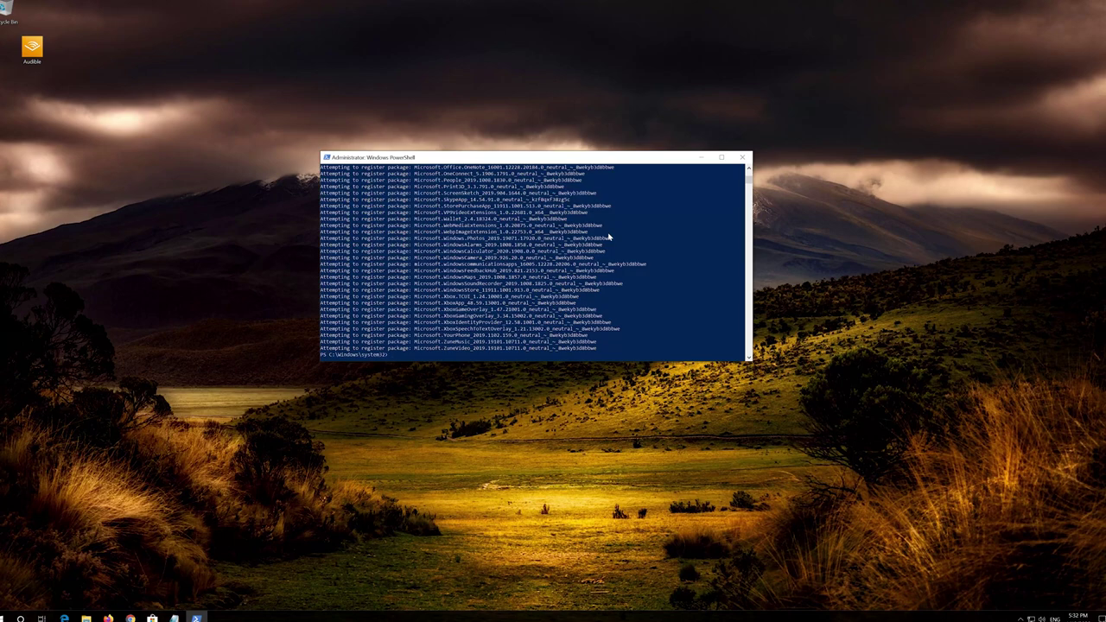
- Exit PowerShell, restart, and launch Microsoft Store from Start to verify it opens
type("exit")
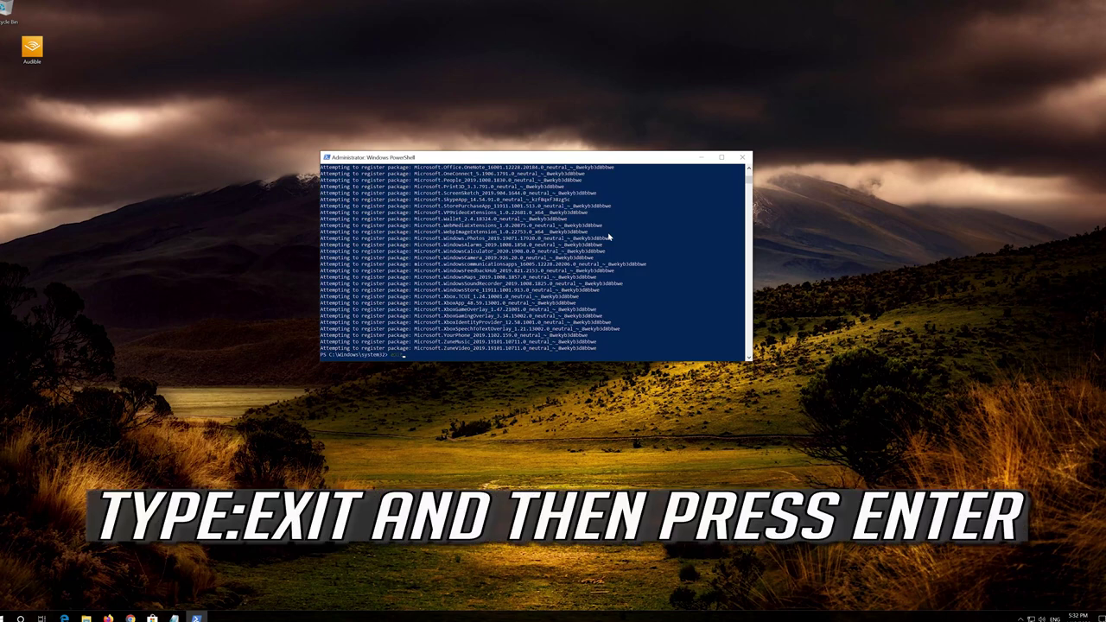
key("Return")
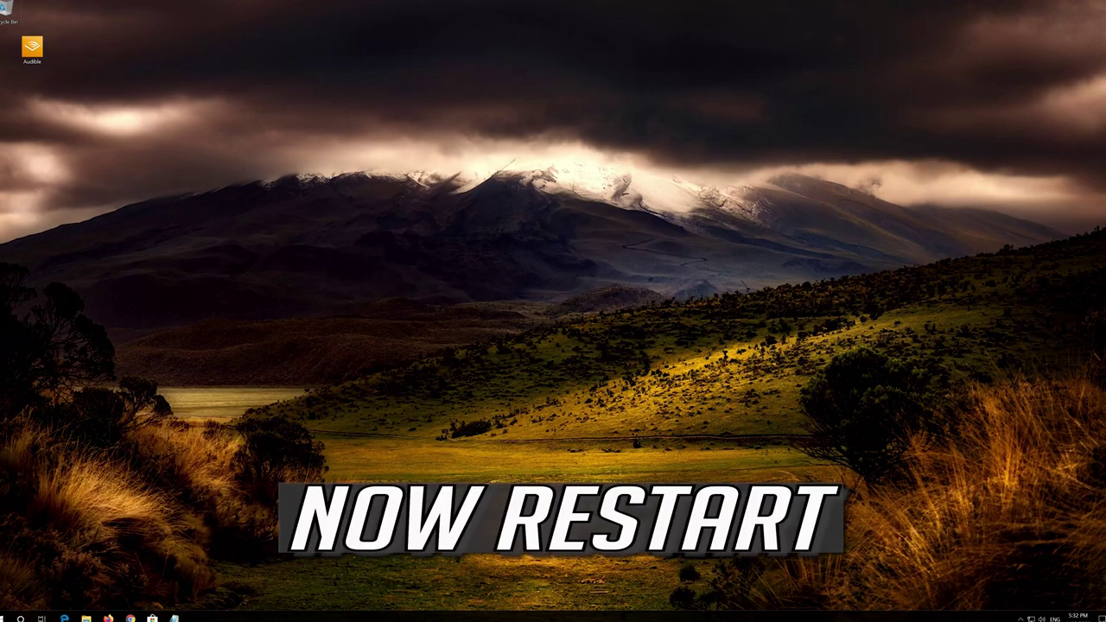
left_click(7, 615)
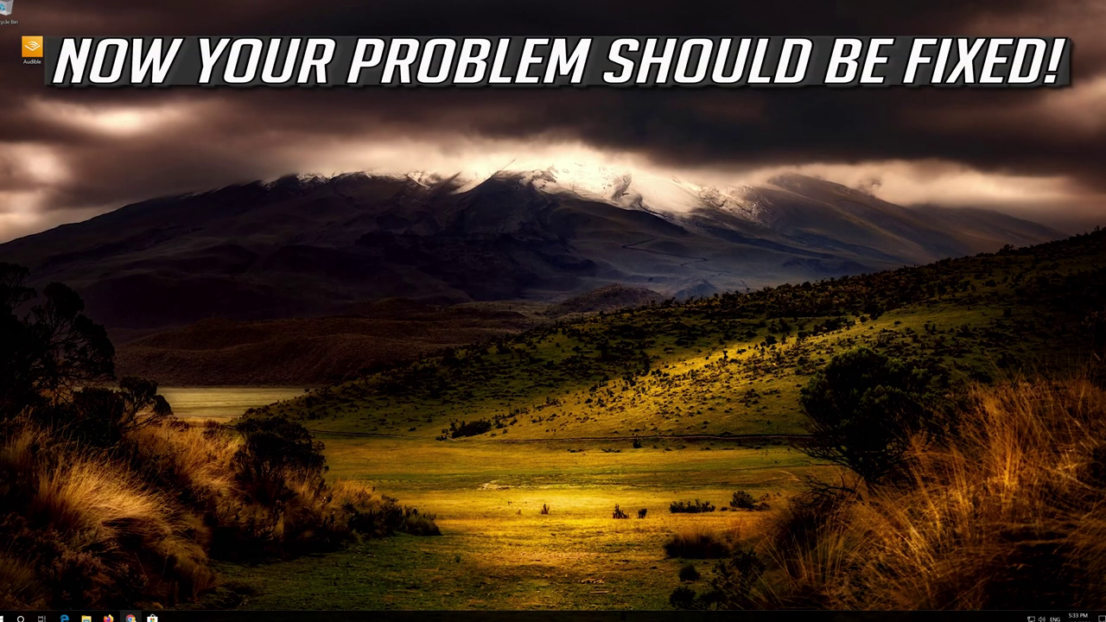
left_click(151, 617)
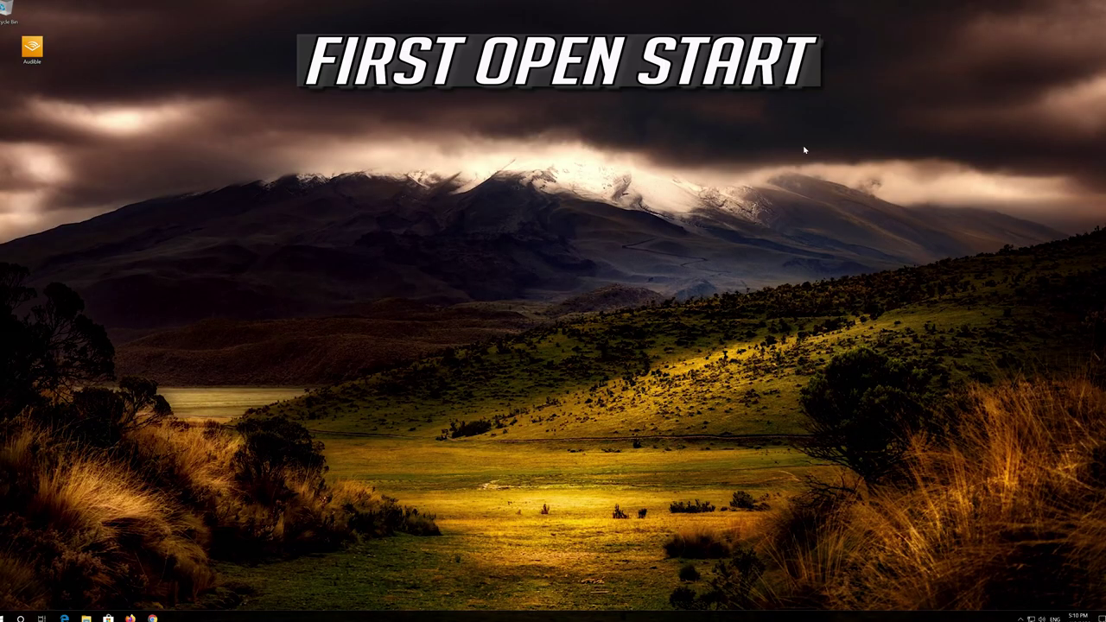
key("super")
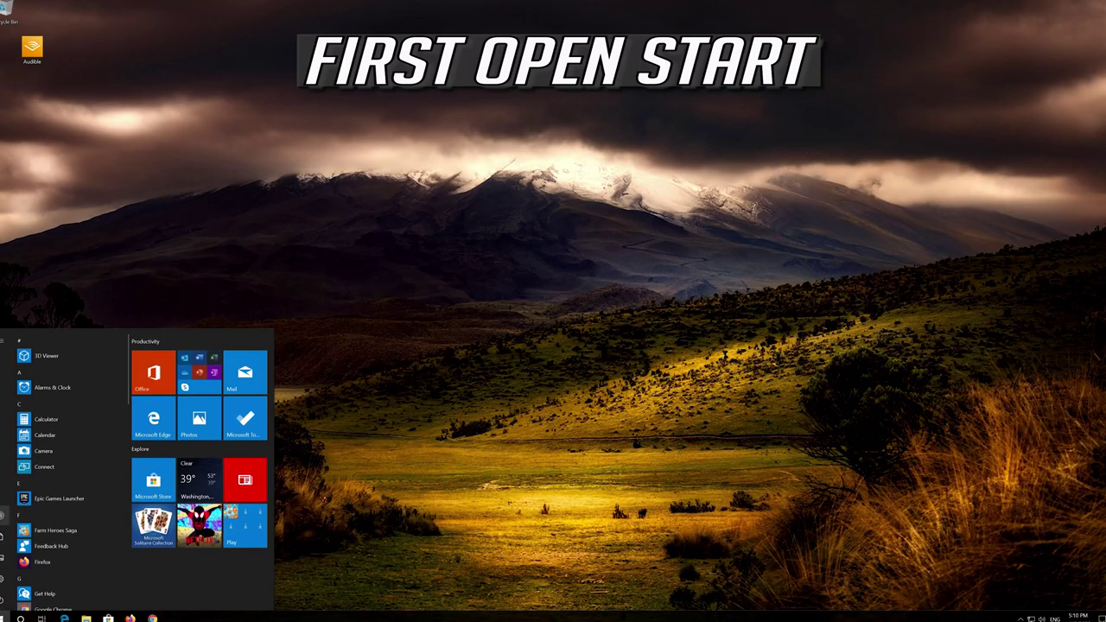
mouse_move(18, 579)
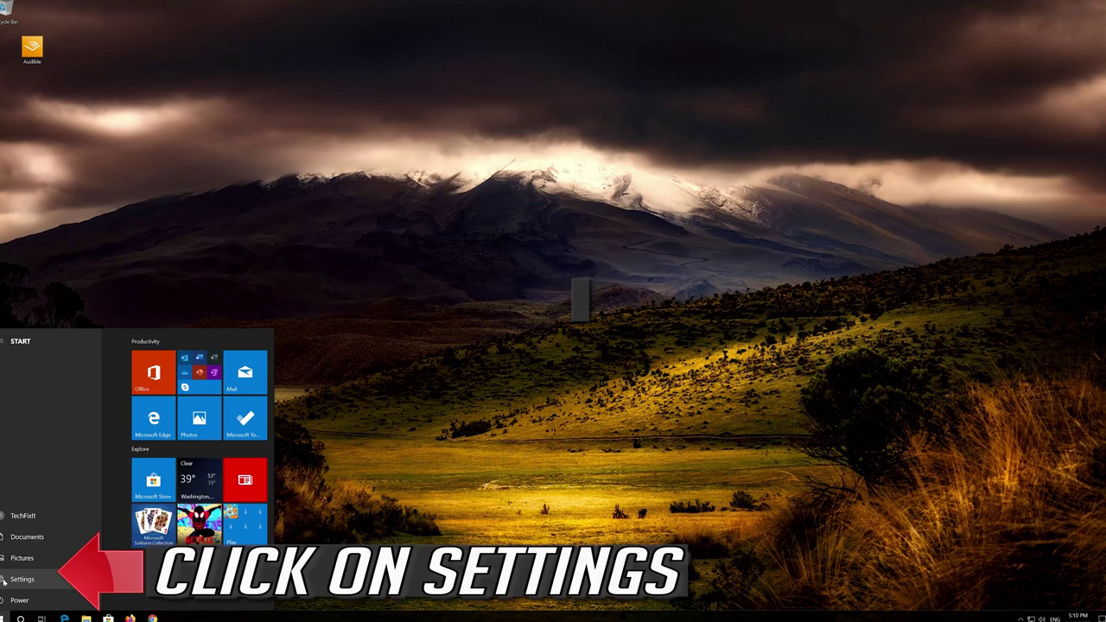
- Open Windows Settings and go to the Apps section
left_click(24, 580)
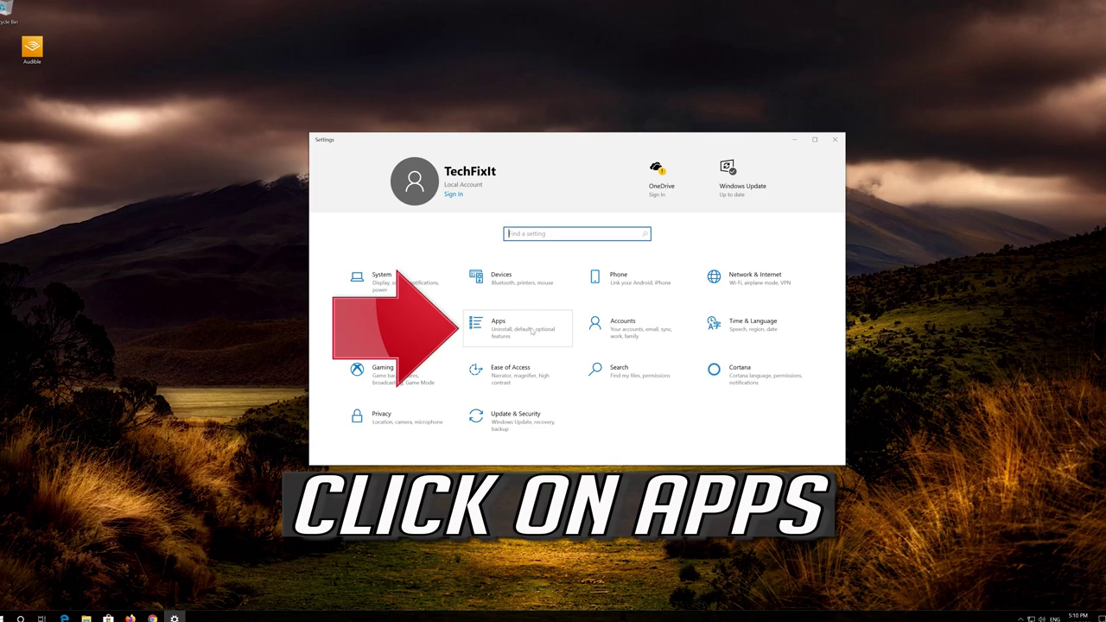
left_click(527, 330)
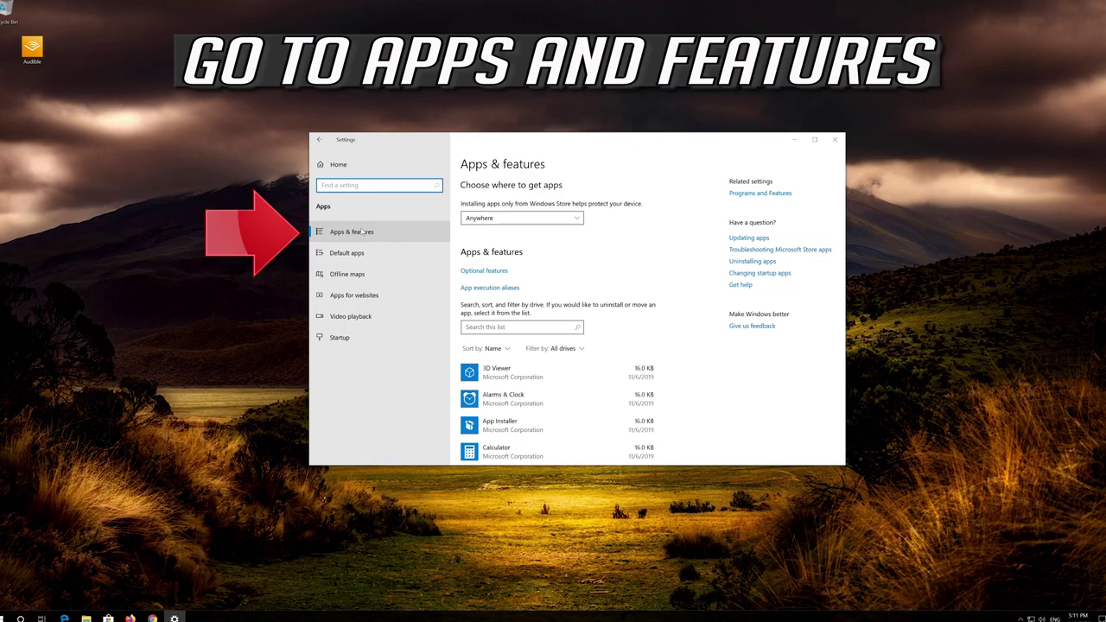
- Find Microsoft Store in Apps & features and open its Advanced options page
left_click(374, 231)
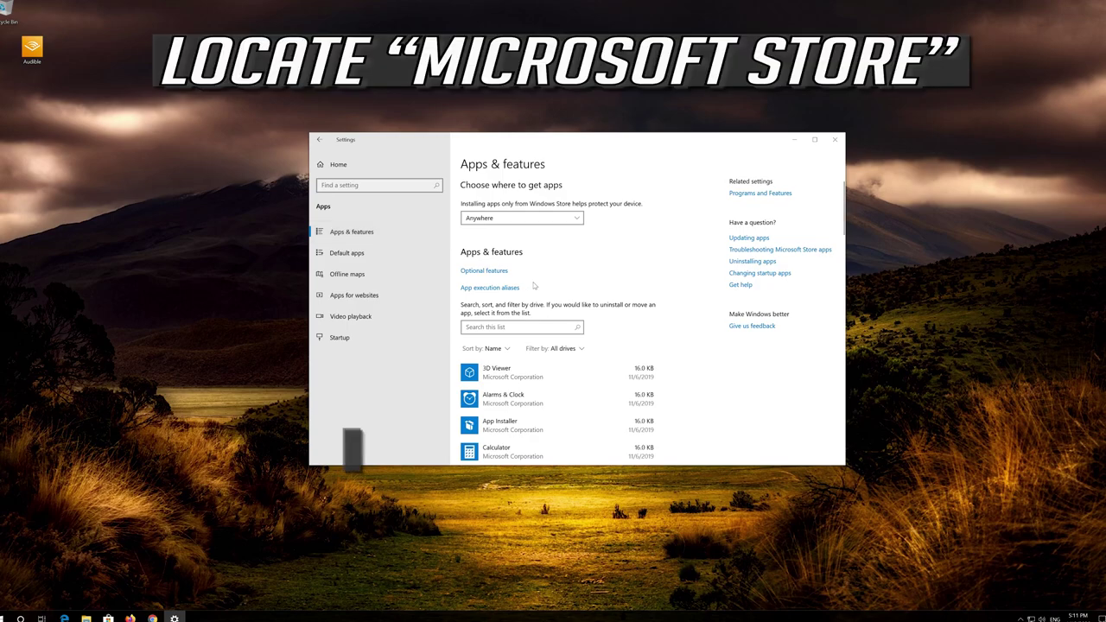
scroll(534, 286, "down", 2)
scroll(534, 286, "down", 1)
scroll(534, 286, "down", 1)
scroll(534, 286, "down", 2)
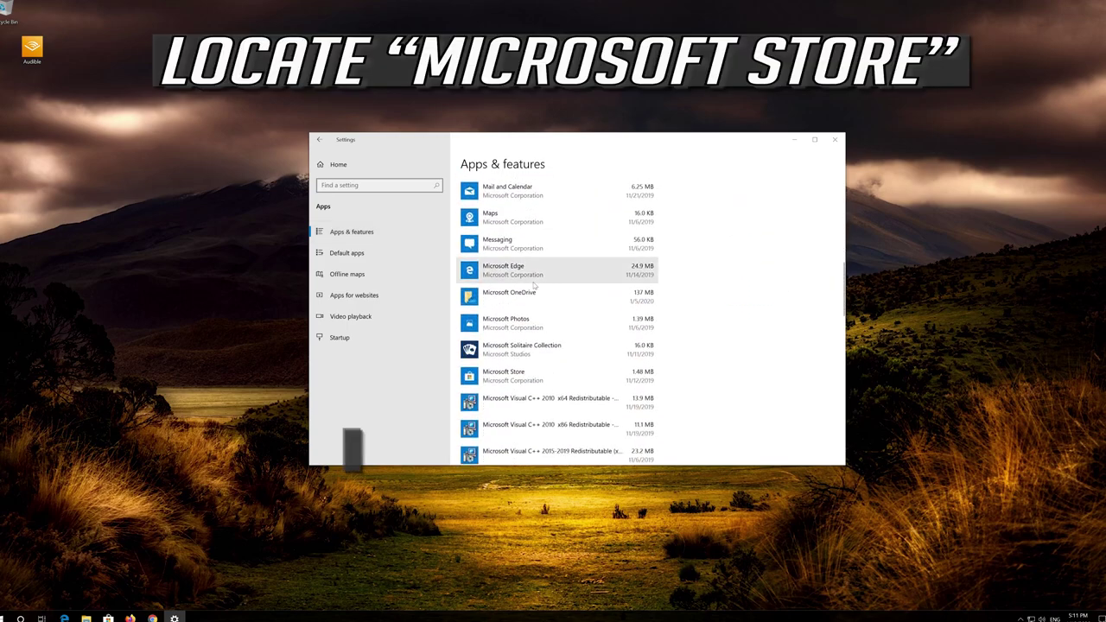
scroll(534, 286, "down", 2)
scroll(534, 286, "up", 1)
scroll(534, 286, "up", 1)
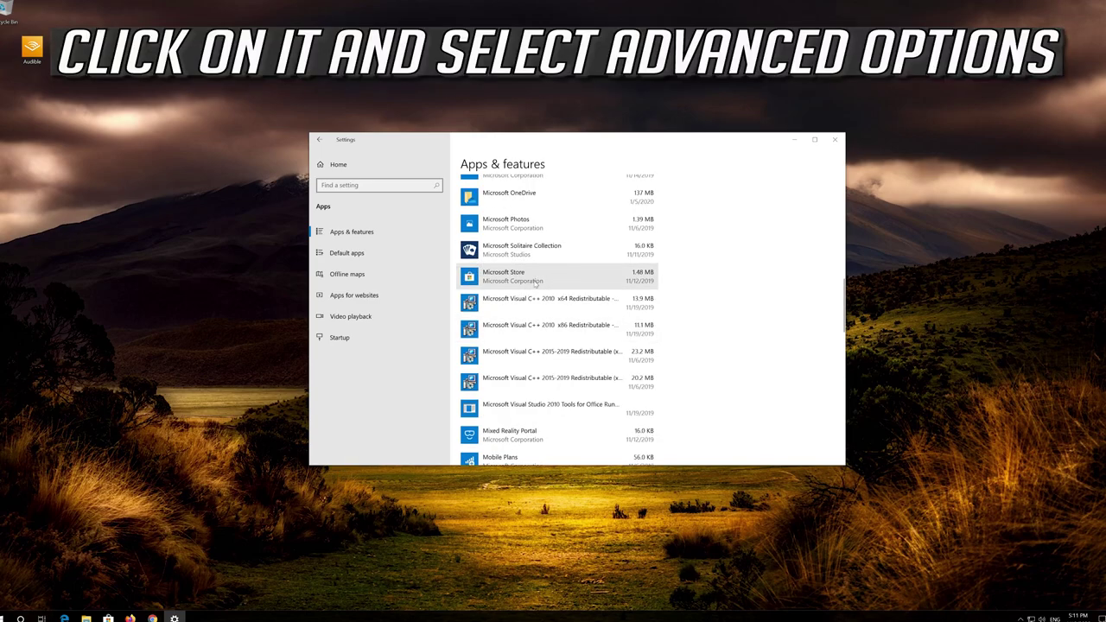
left_click(536, 283)
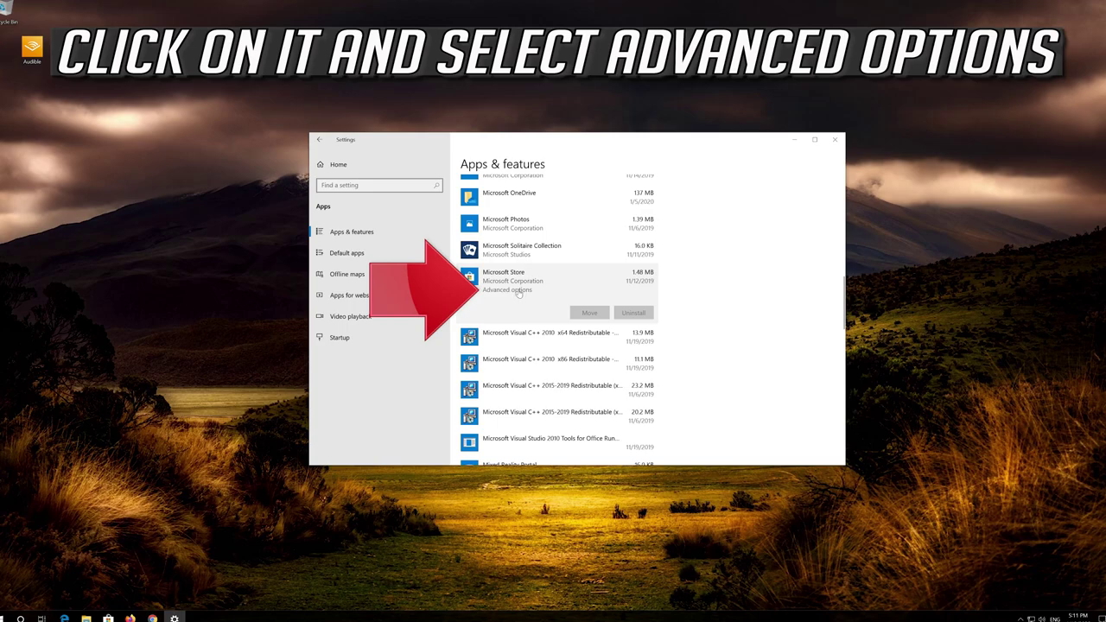
left_click(519, 293)
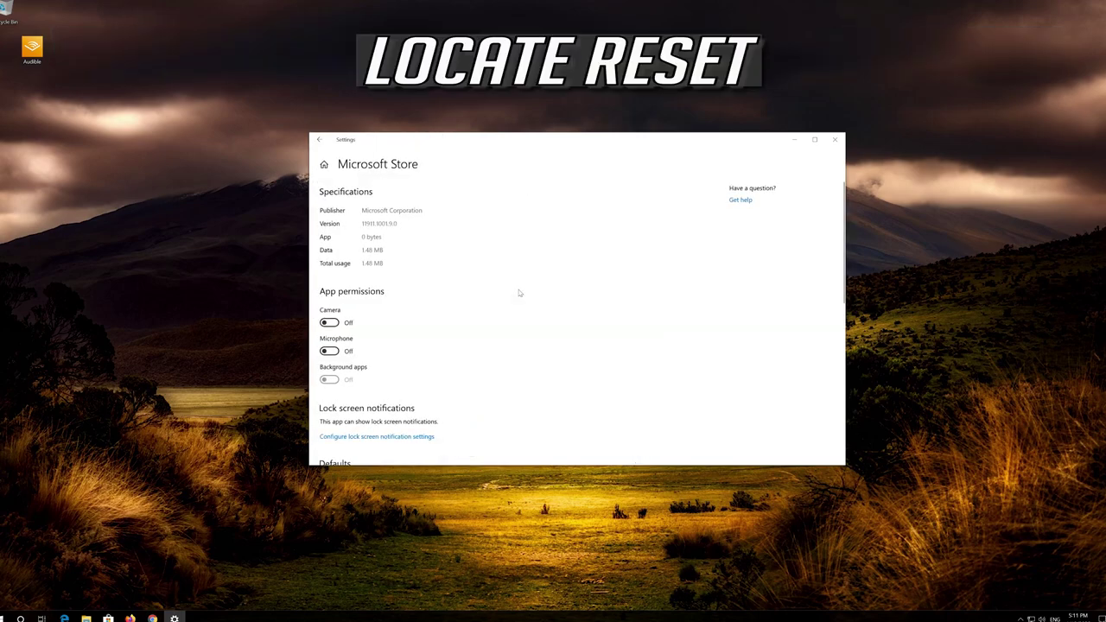
- Reset the Microsoft Store app, confirm deleting its data, and close Settings
scroll(433, 314, "down", 2)
scroll(434, 315, "down", 1)
scroll(433, 314, "down", 1)
scroll(432, 314, "down", 2)
scroll(432, 314, "down", 1)
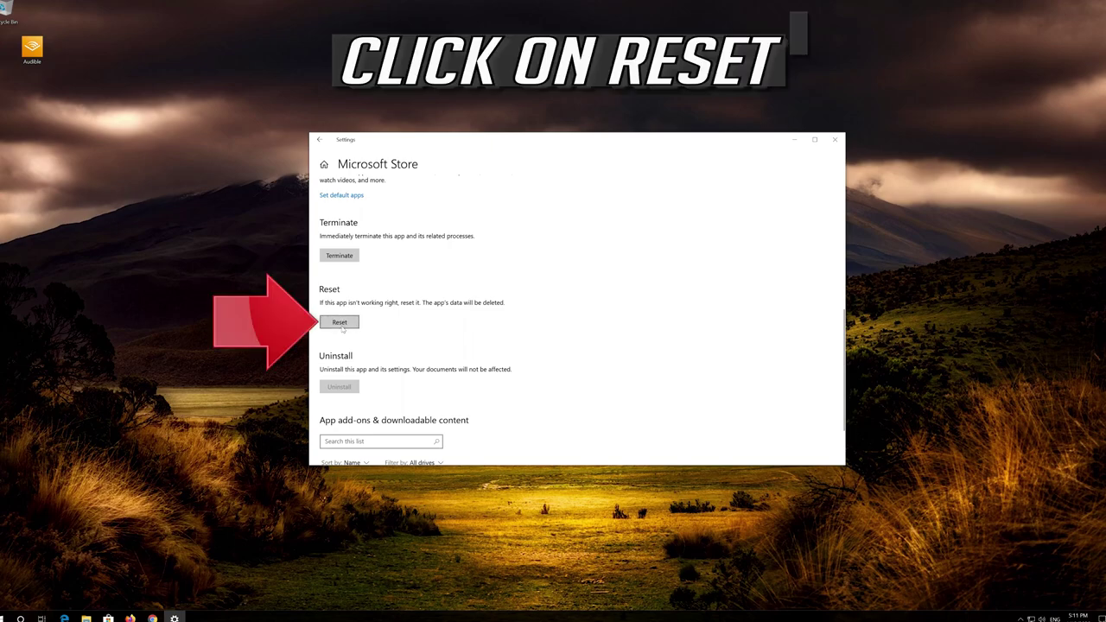
left_click(341, 325)
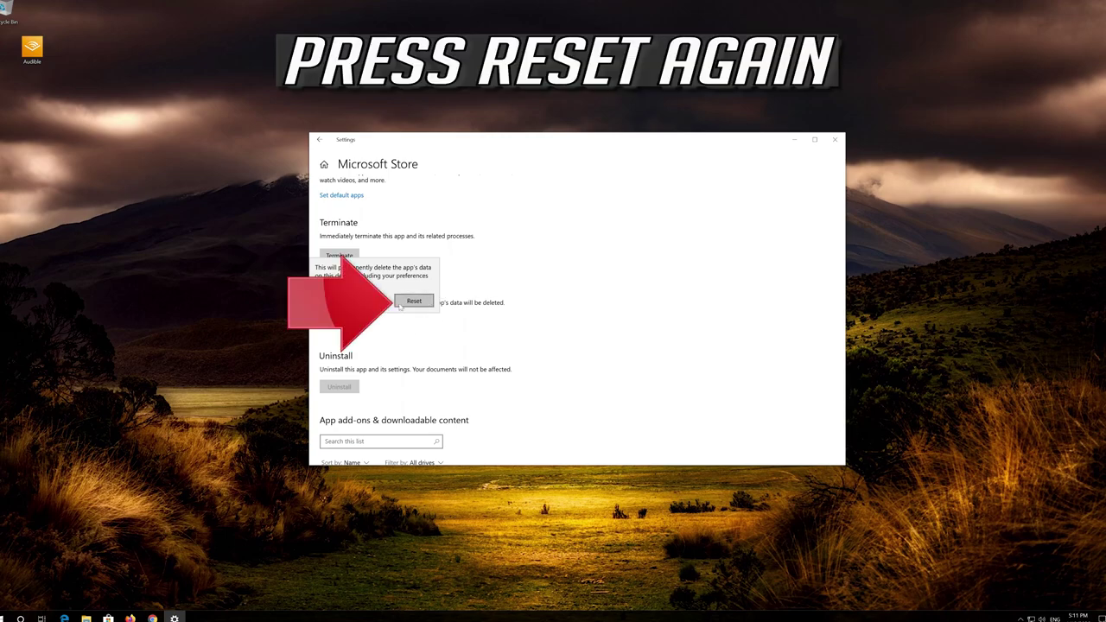
left_click(402, 305)
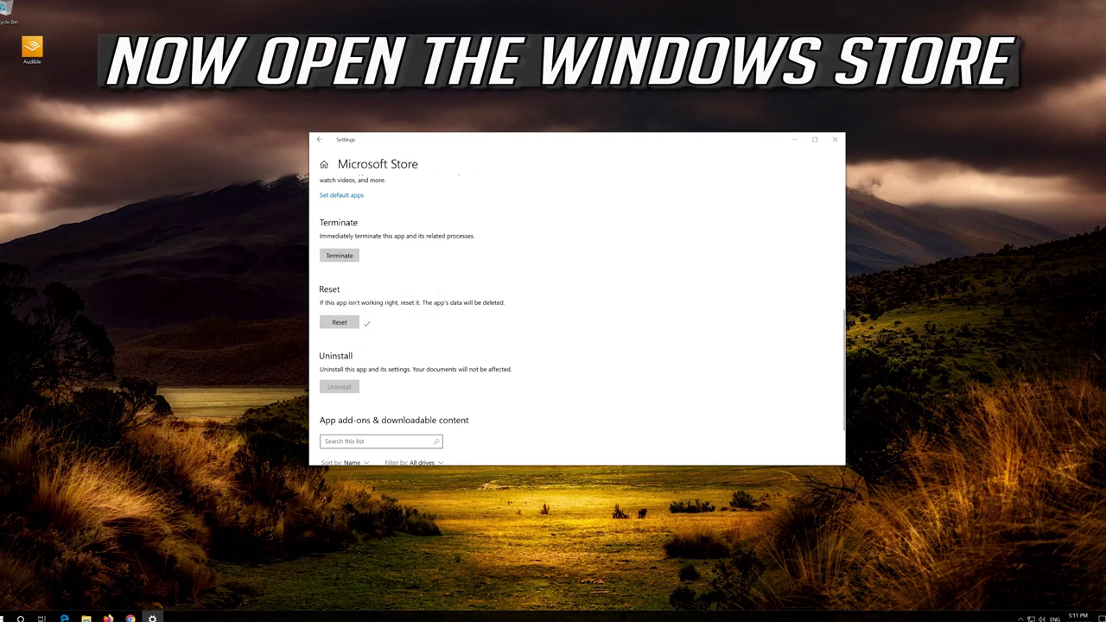
left_click(835, 140)
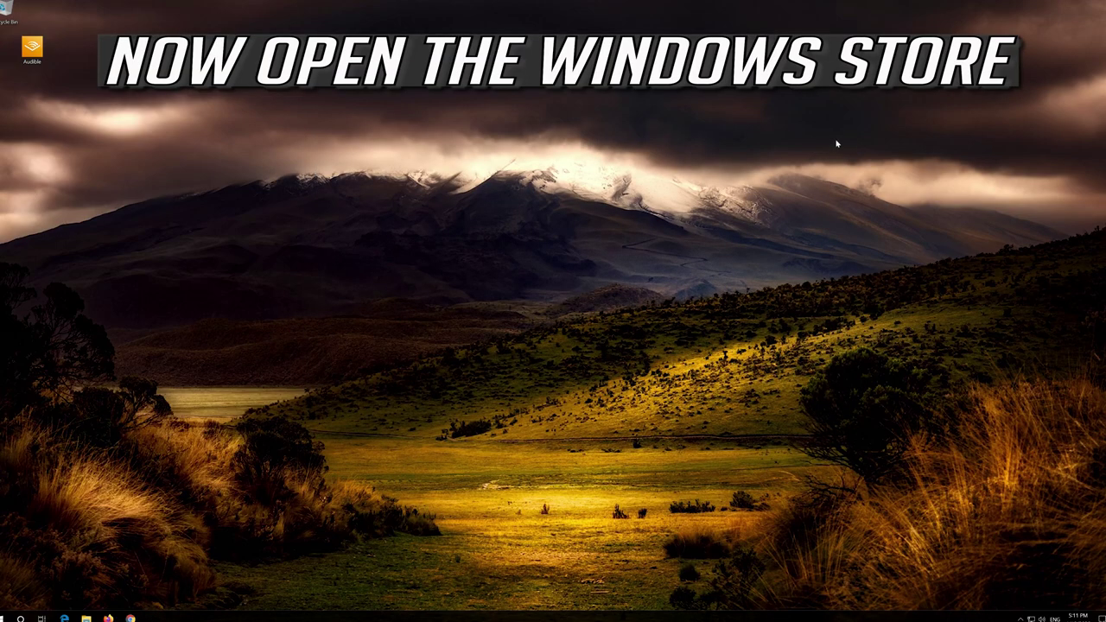
- Relaunch Microsoft Store from Start and centre its window to check the Home page loads
left_click(7, 617)
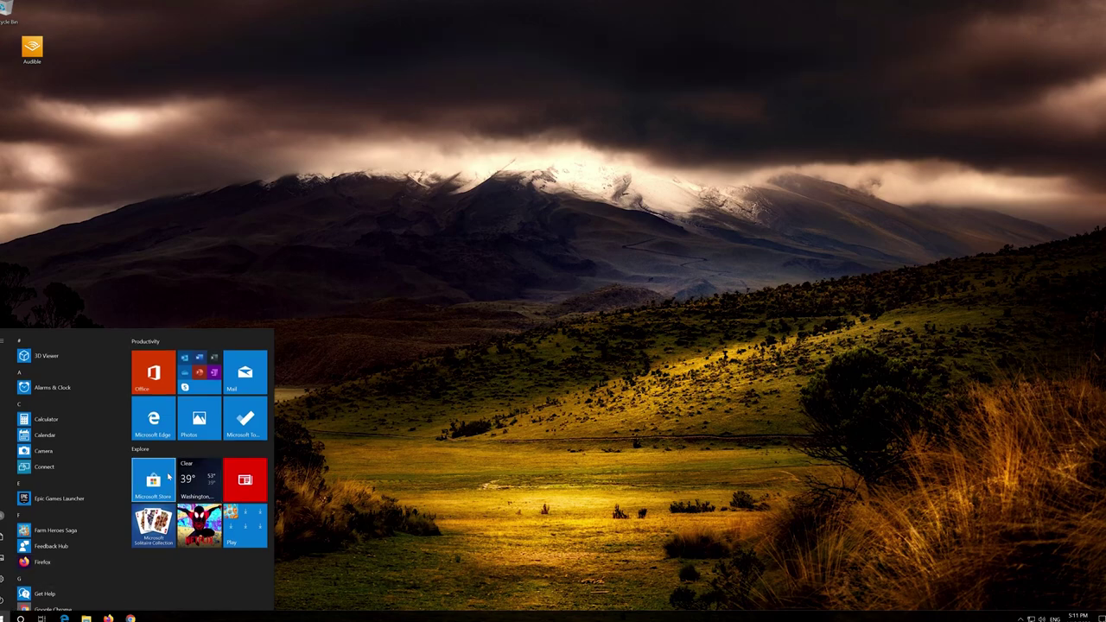
left_click(153, 479)
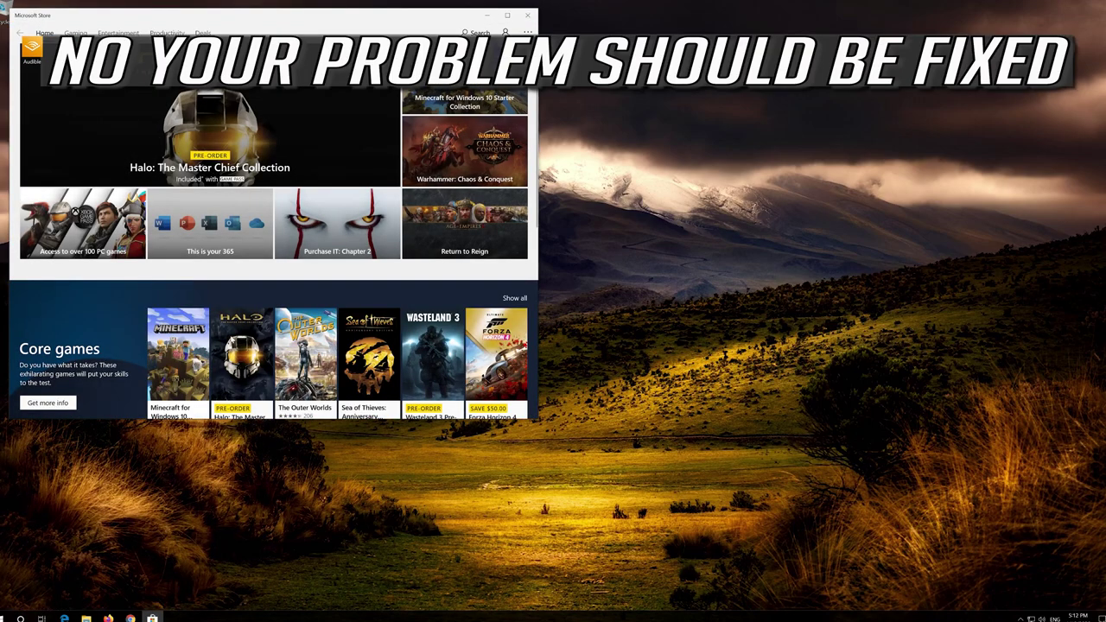
left_click_drag(353, 15, 660, 54)
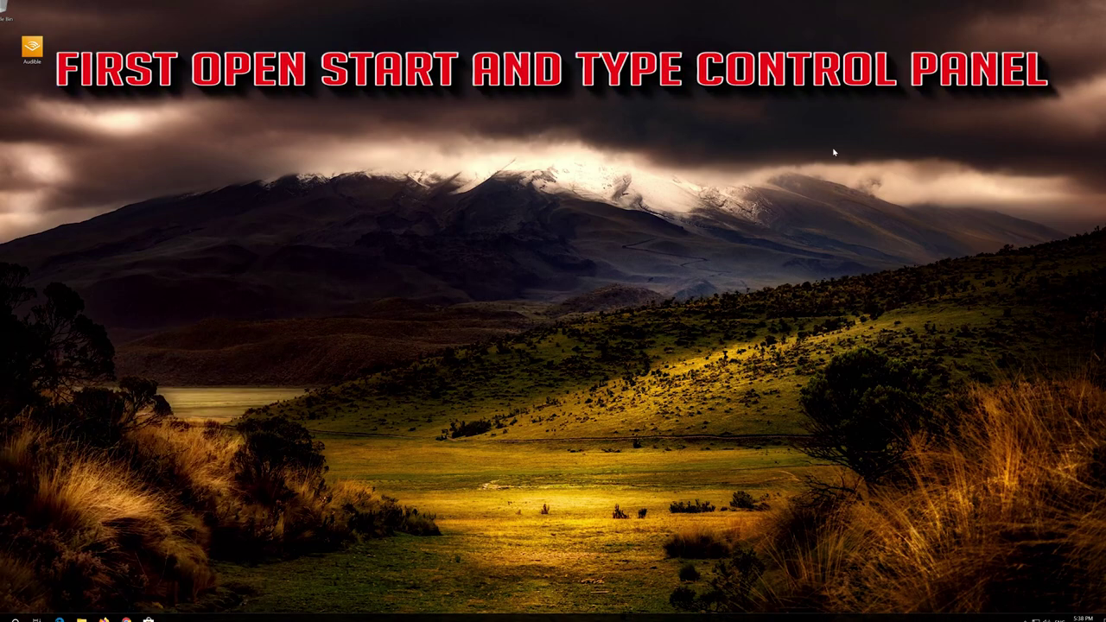
key("super")
- Search 'control panel' in Start and open the Control Panel best match
type("control panel")
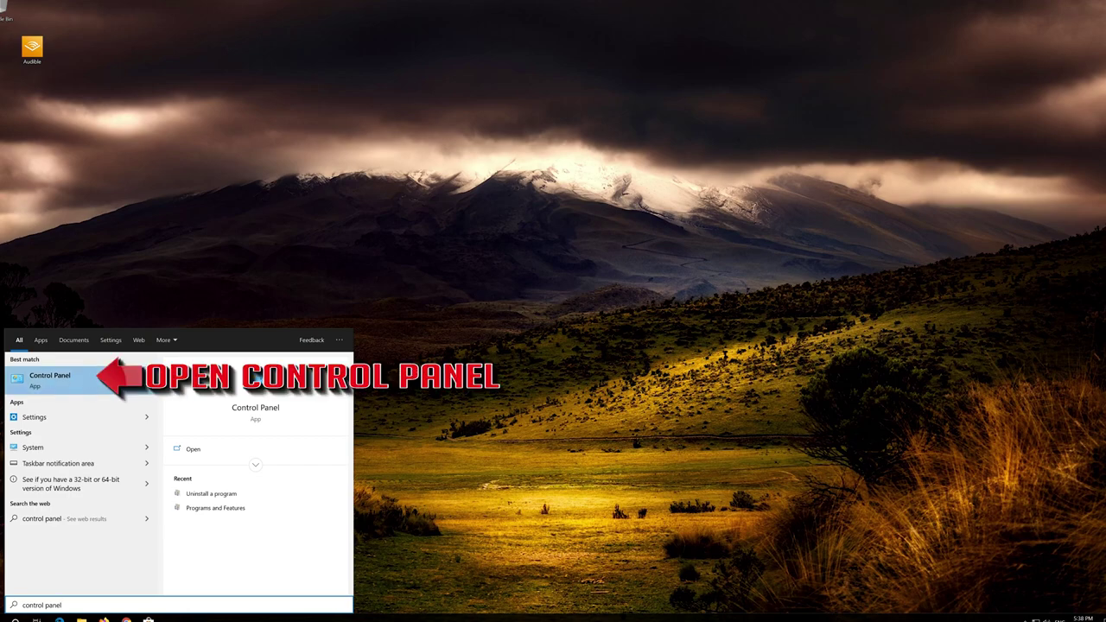
left_click(89, 383)
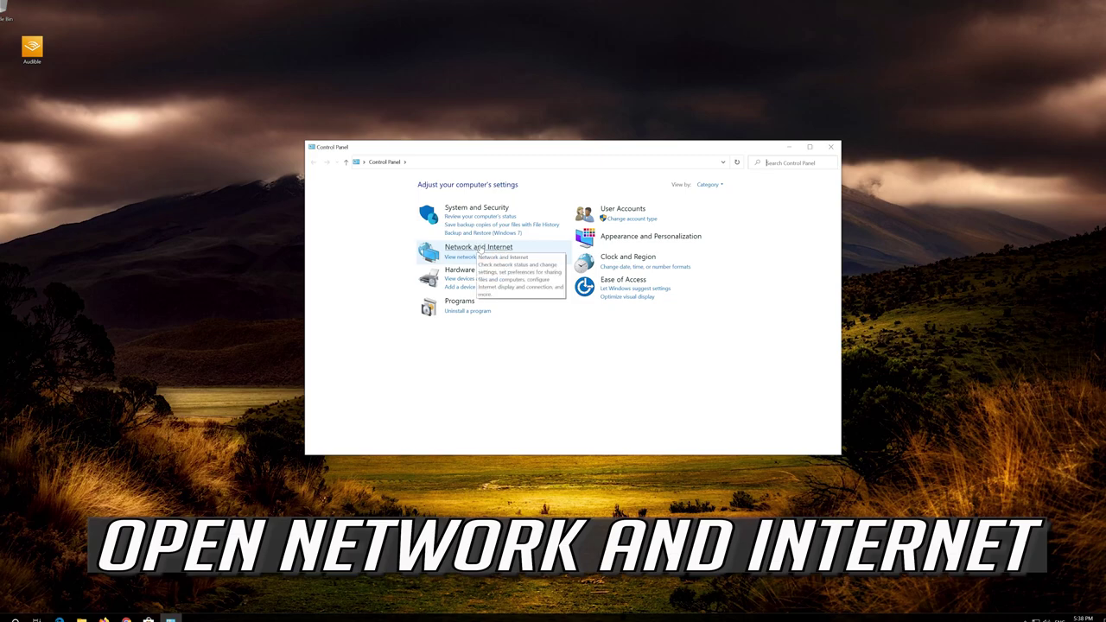
- Go via Network and Internet and Network and Sharing Center to the adapters list, selecting Ethernet
left_click(489, 252)
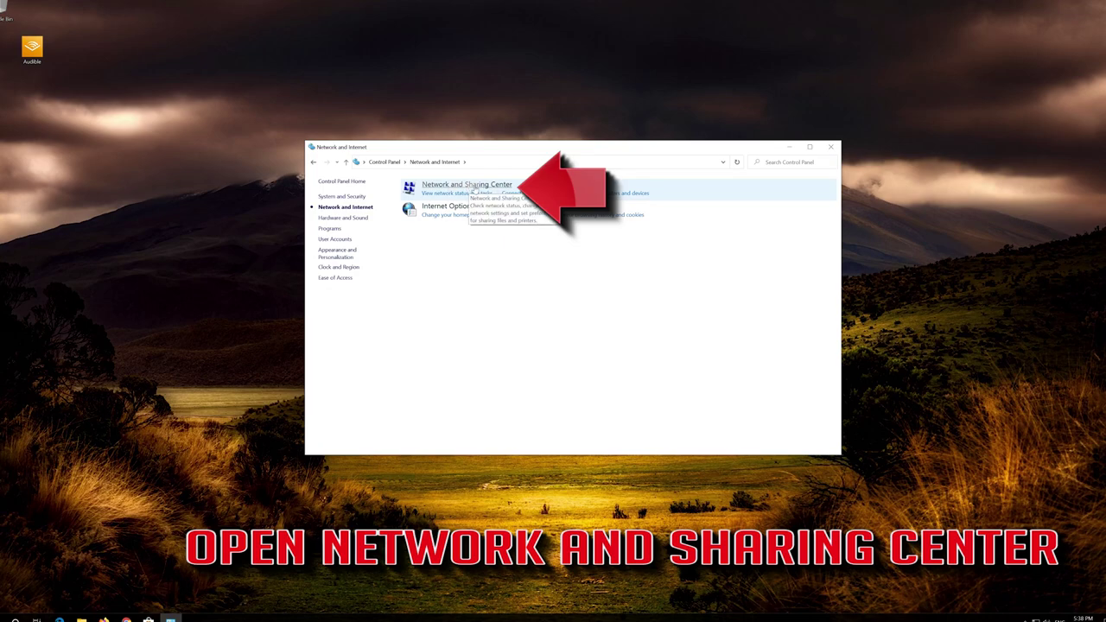
left_click(477, 186)
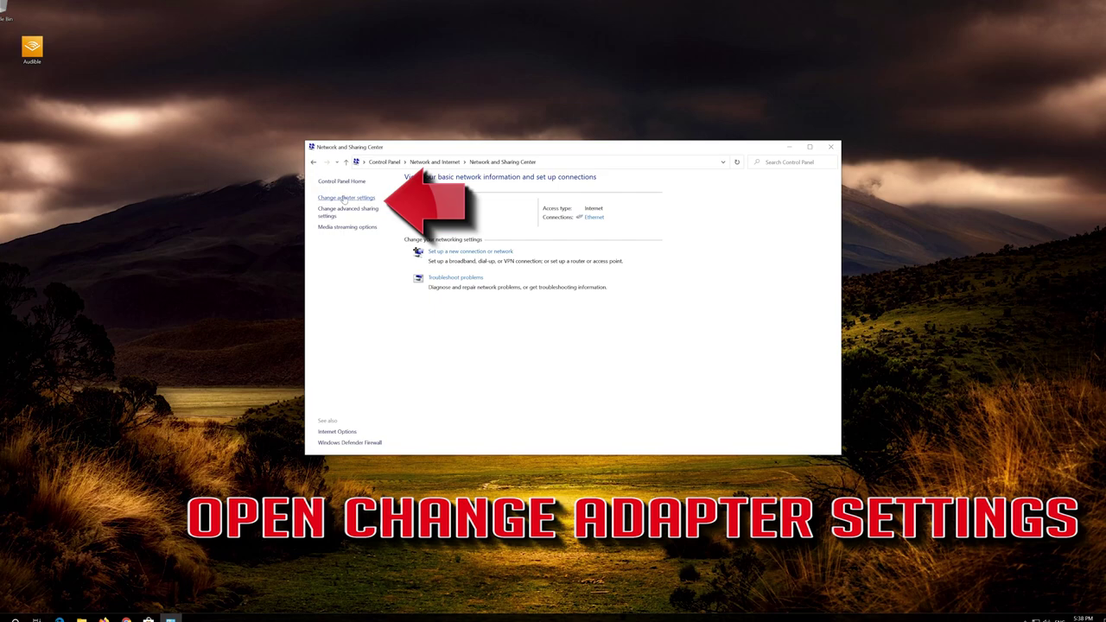
left_click(346, 198)
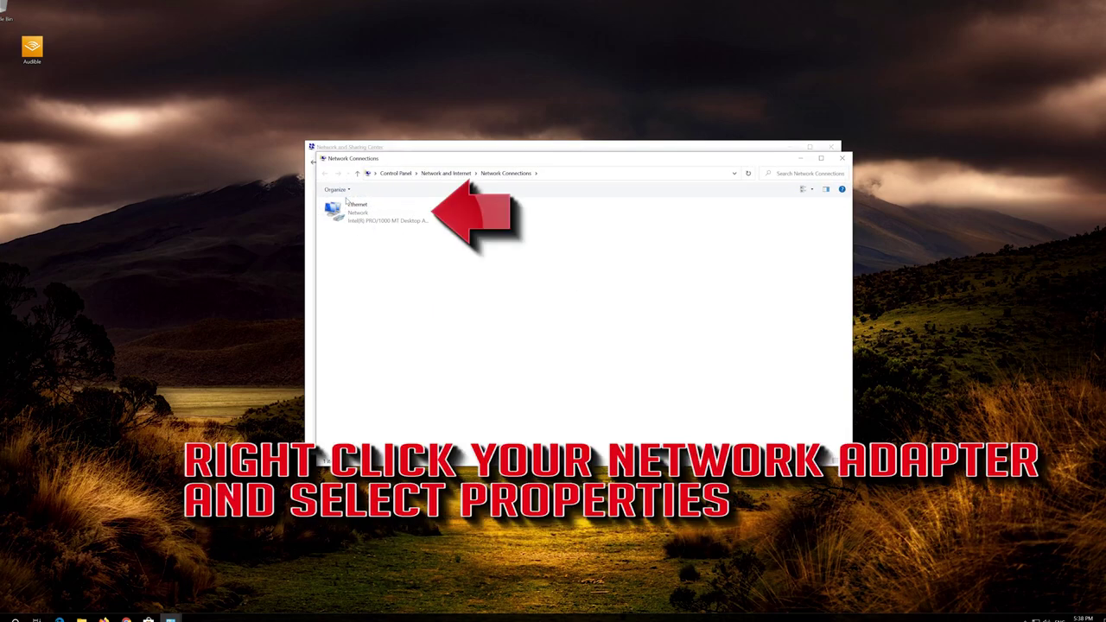
left_click(358, 210)
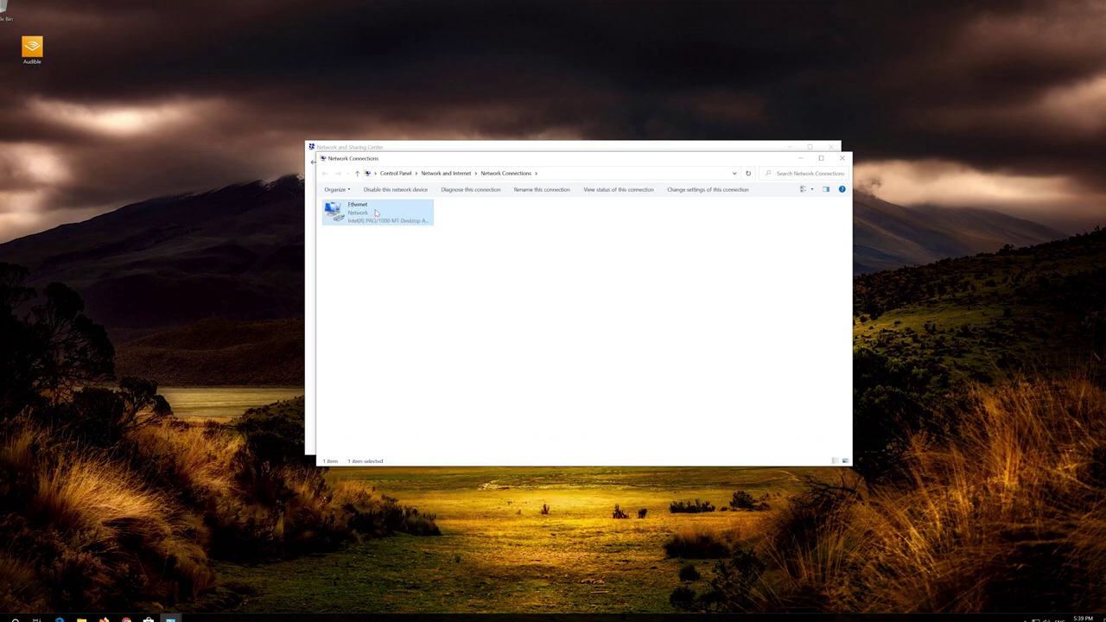
- Open Ethernet's Internet Protocol Version 4 properties and choose Use the following DNS server addresses
right_click(375, 213)
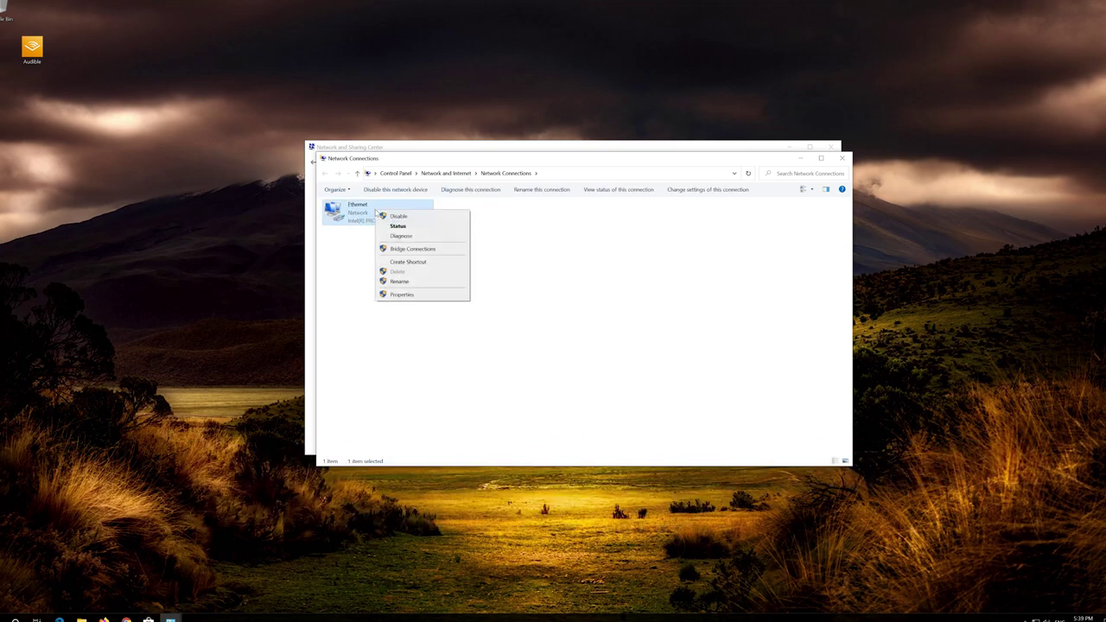
left_click(413, 294)
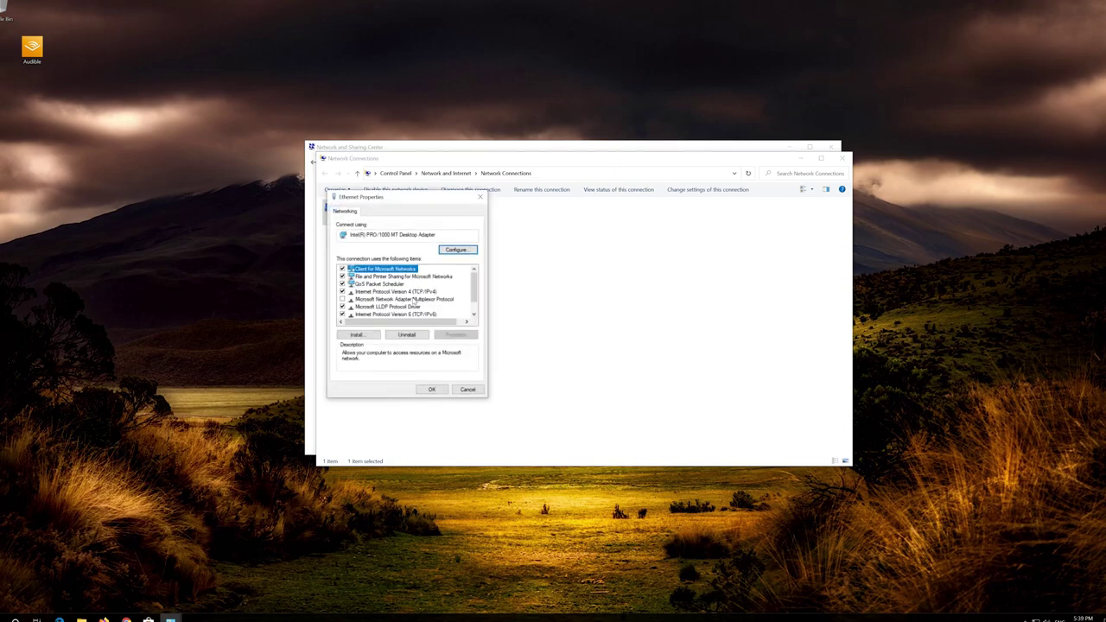
left_click_drag(406, 202, 582, 206)
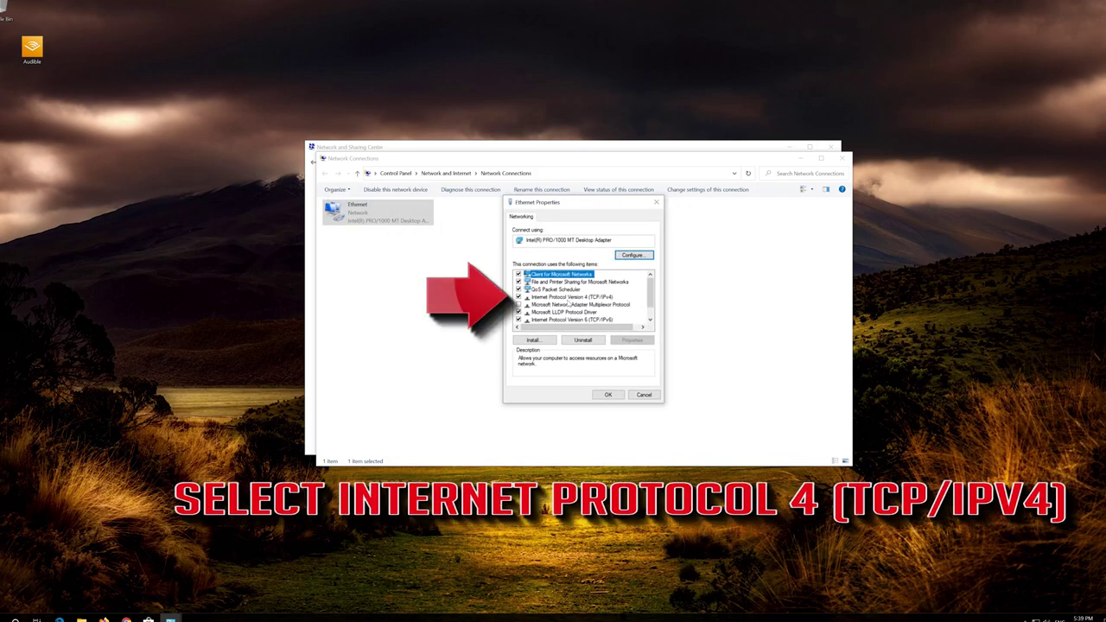
left_click(598, 298)
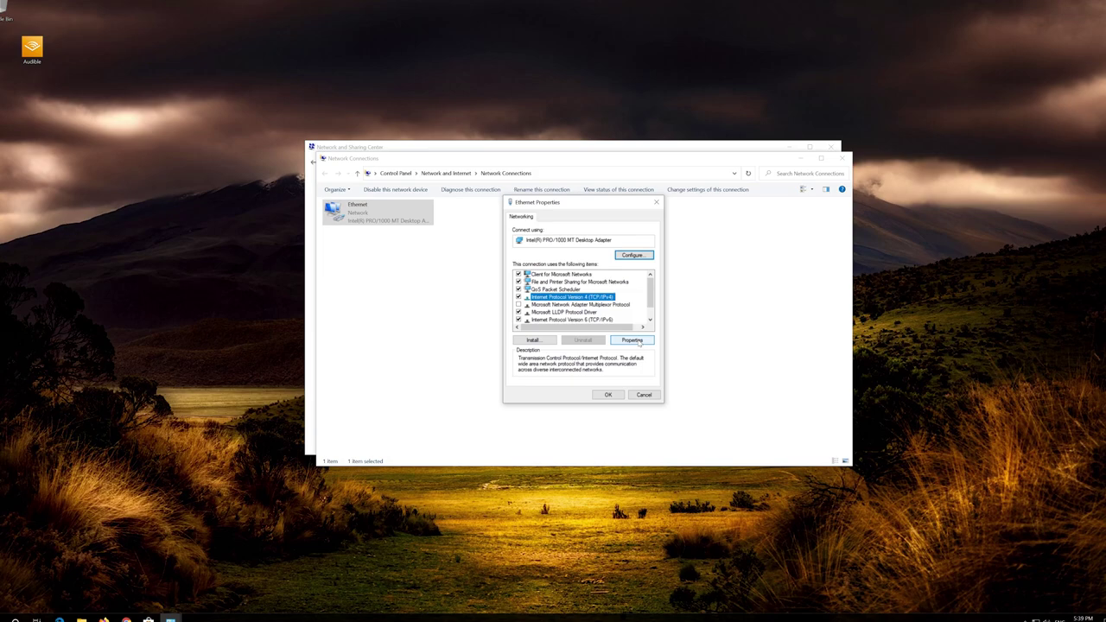
left_click(640, 341)
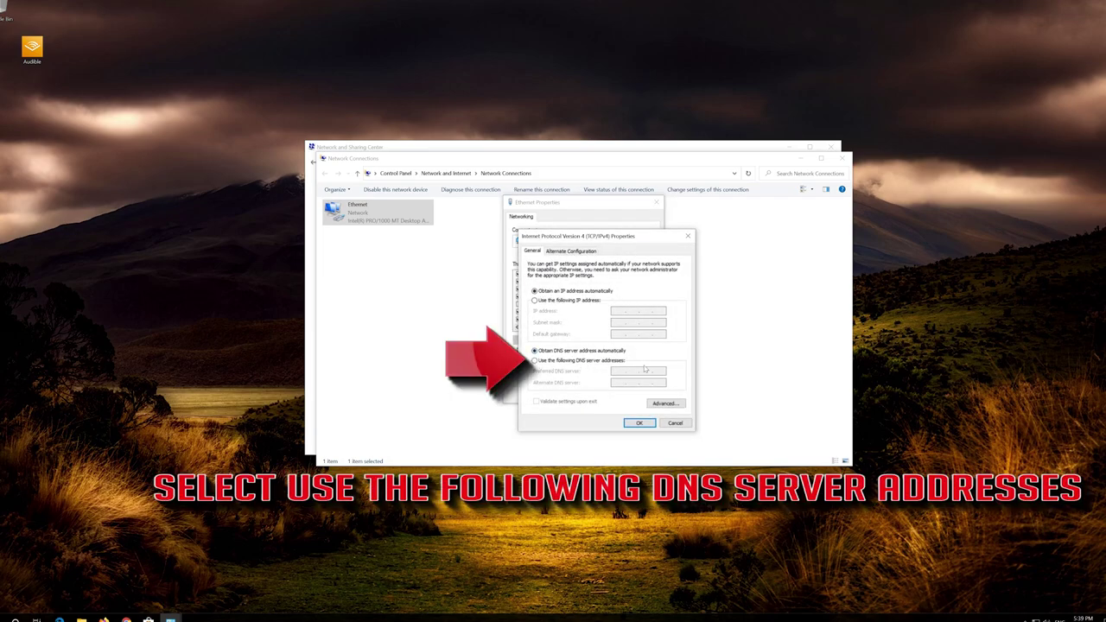
left_click(535, 360)
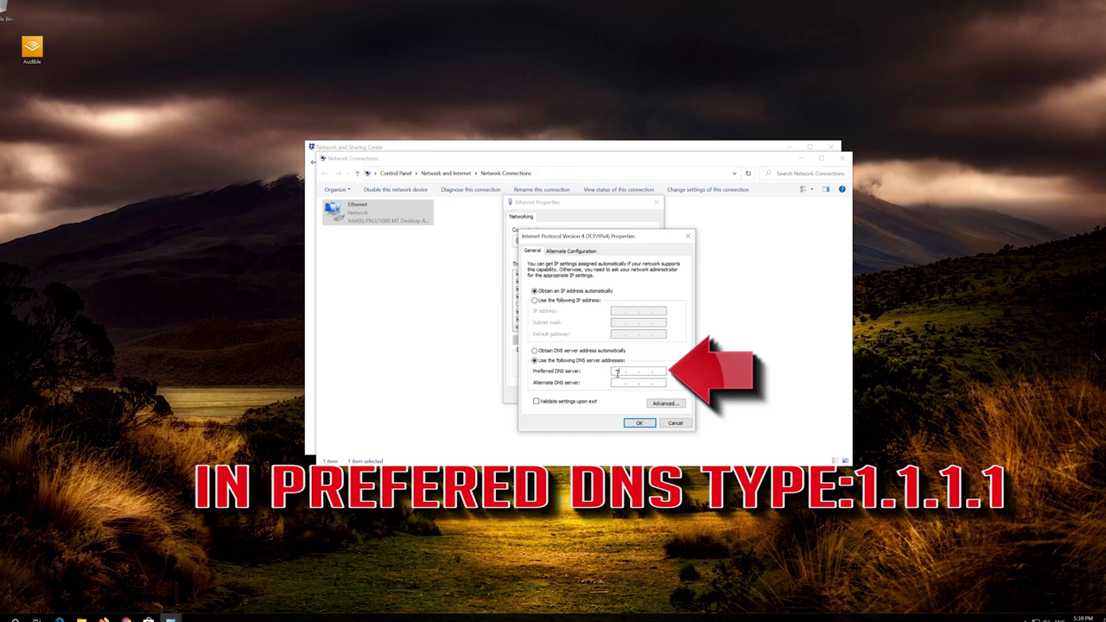
- Enter 1.1.1.1 as preferred and 1.0.0.1 as alternate DNS server, and confirm with OK
type("1.")
type("1")
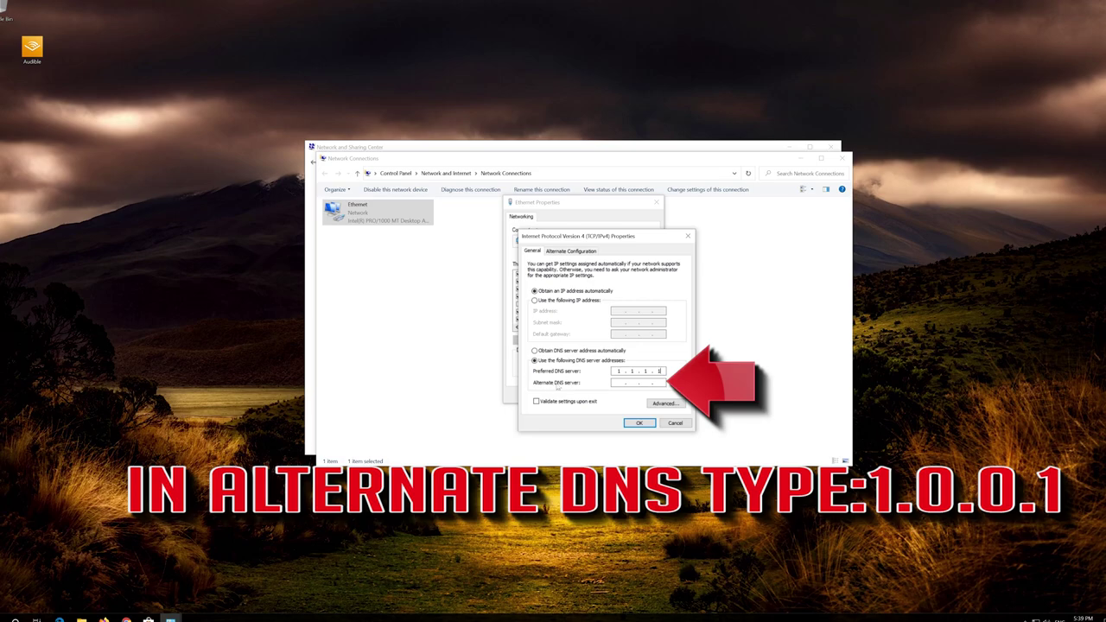
left_click(617, 381)
type("1.0.0.1")
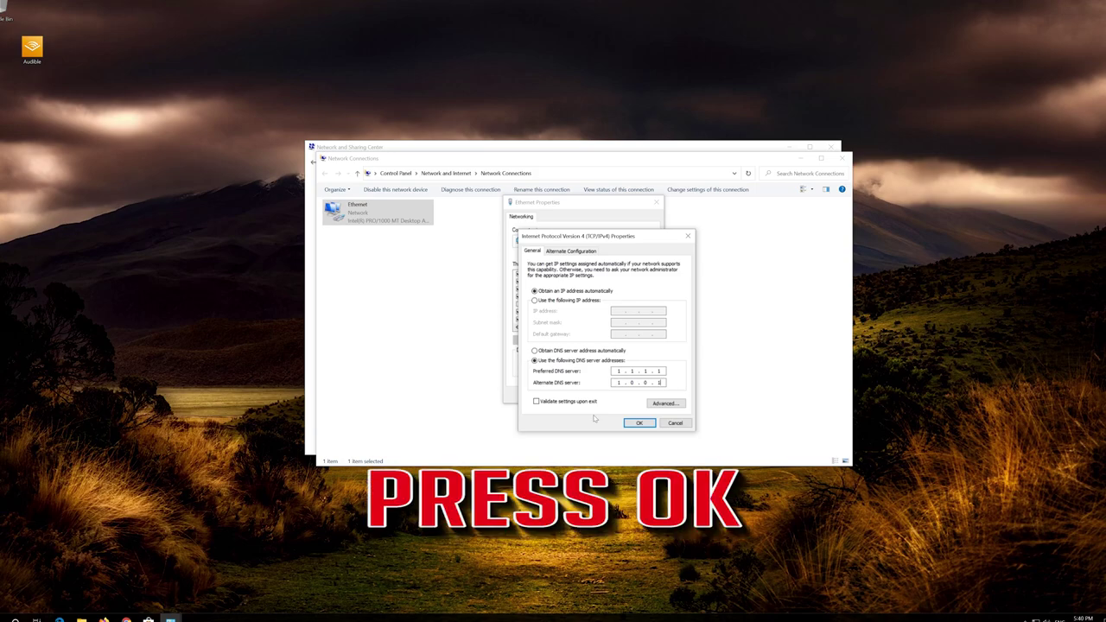
left_click(645, 423)
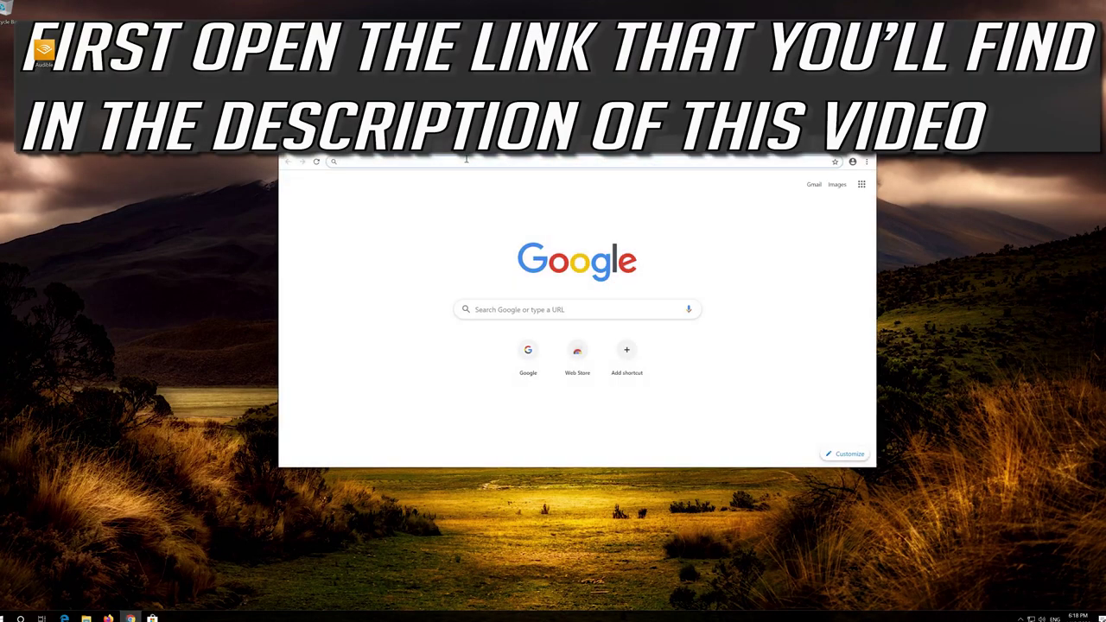
- Load the pasted Windows 10 download page, download the Media Creation Tool, and close Chrome
left_click(466, 160)
type("https://www.microsoft.com/en-us/software-download/windows10")
key("Return")
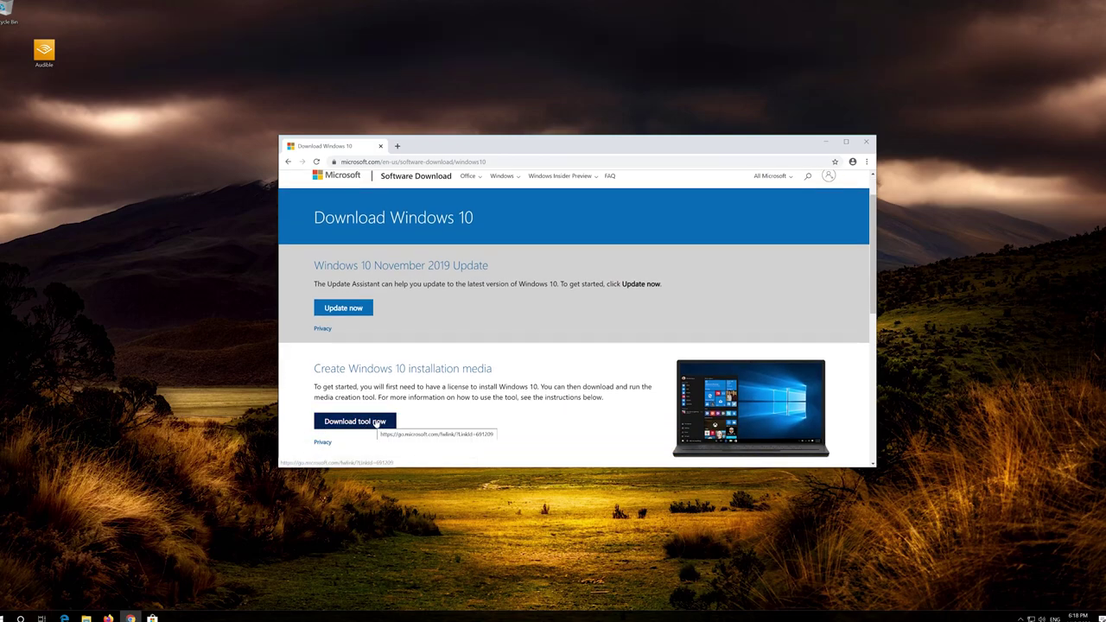
left_click(376, 422)
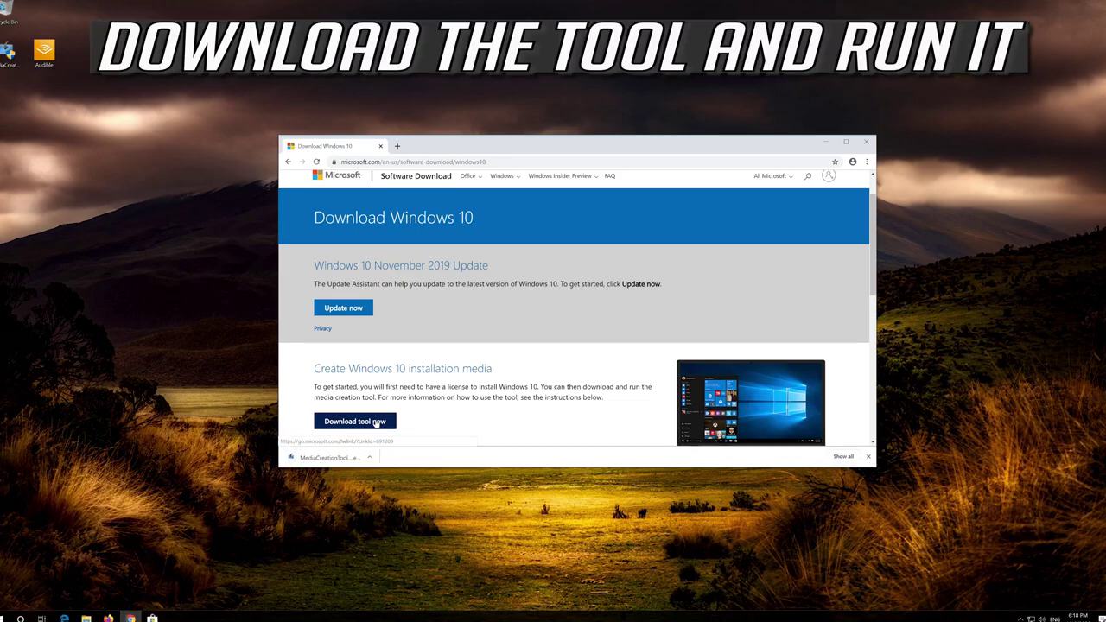
left_click(867, 142)
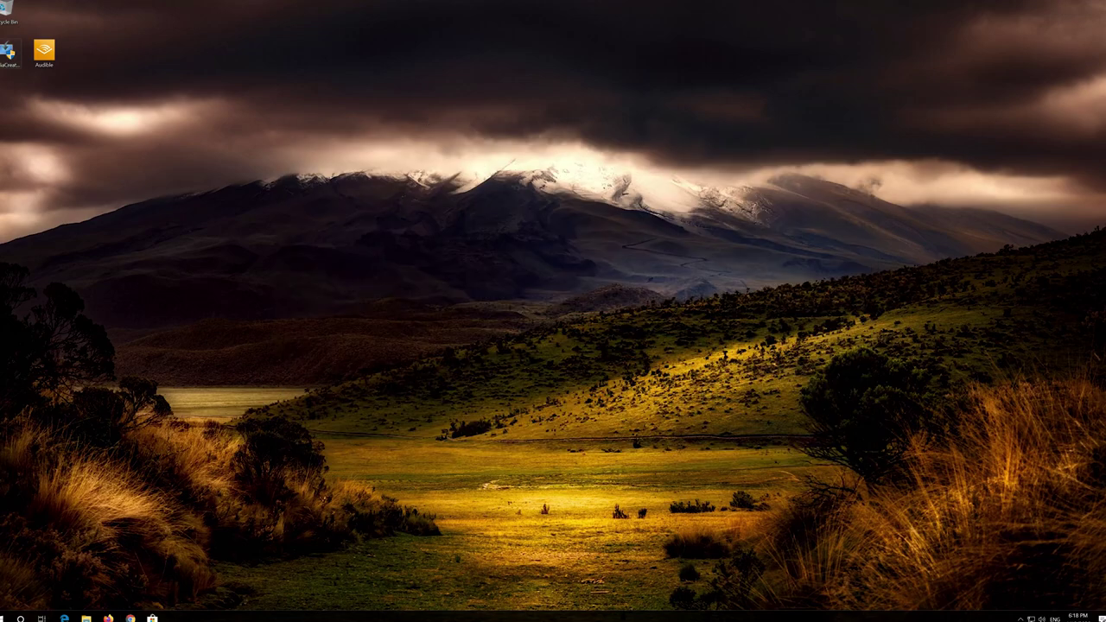
- Run MediaCreationTool, accept both licenses, choose Upgrade this PC now, and install Windows 10 Pro
double_click(7, 54)
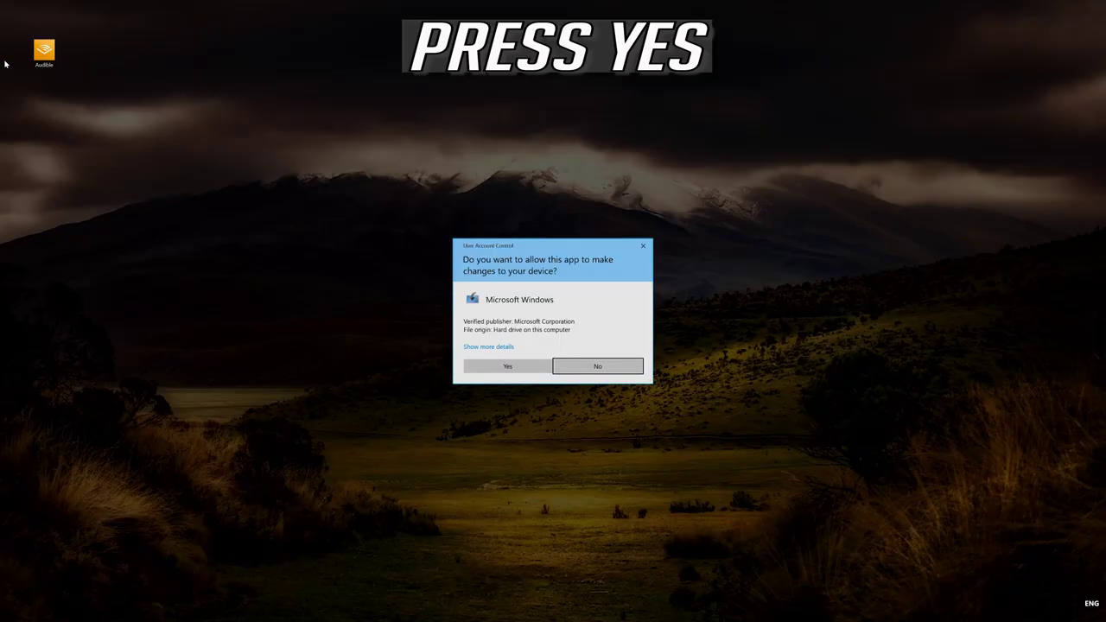
left_click(508, 367)
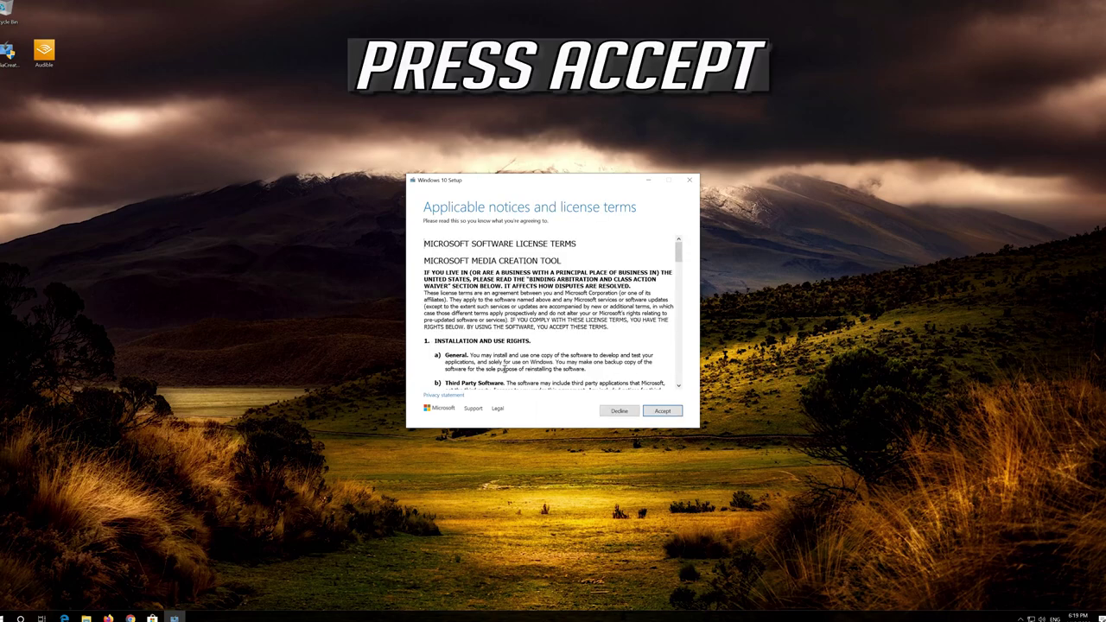
left_click(677, 410)
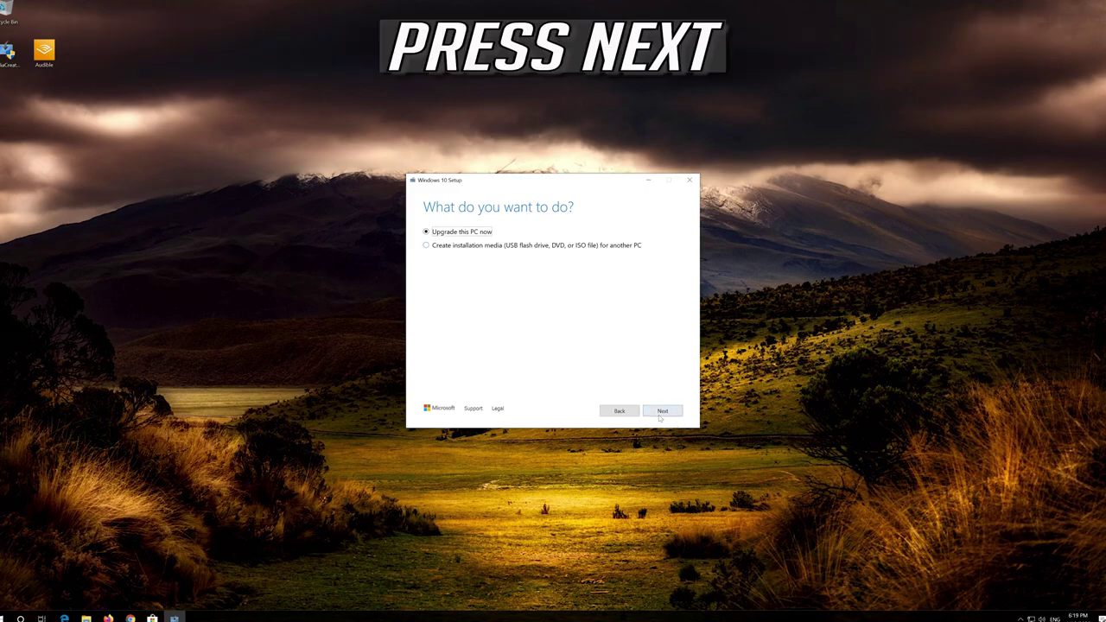
left_click(658, 414)
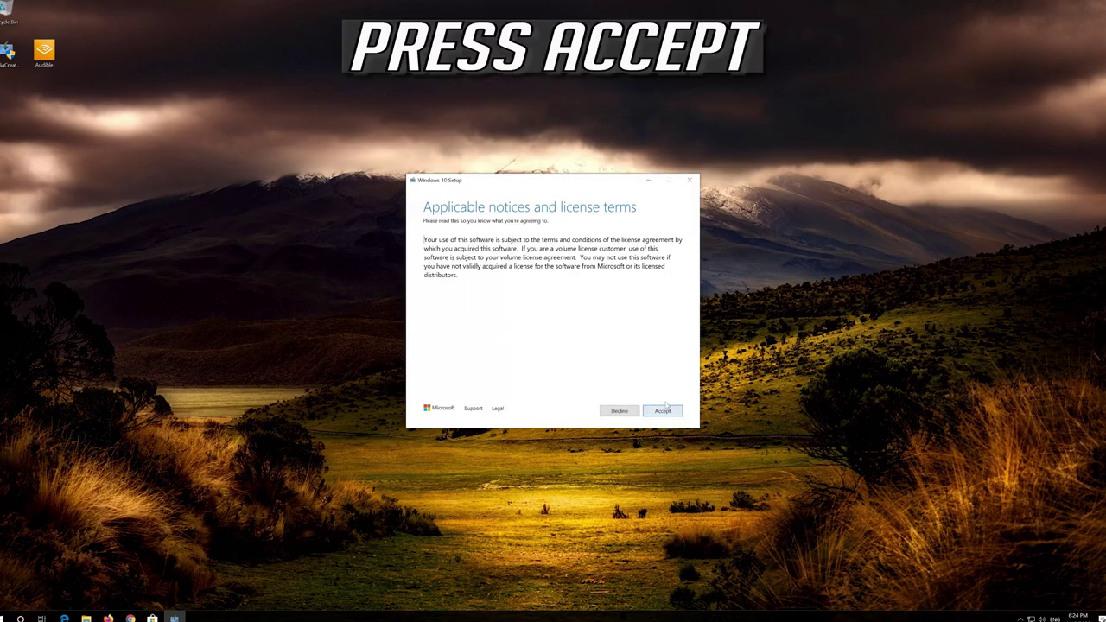
left_click(670, 414)
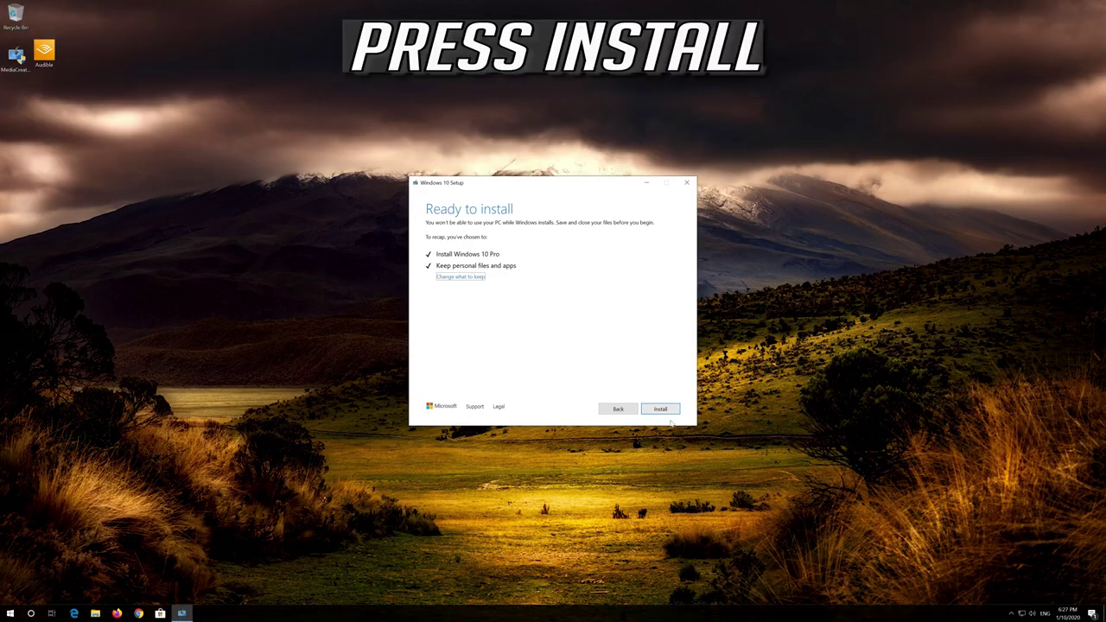
left_click(660, 410)
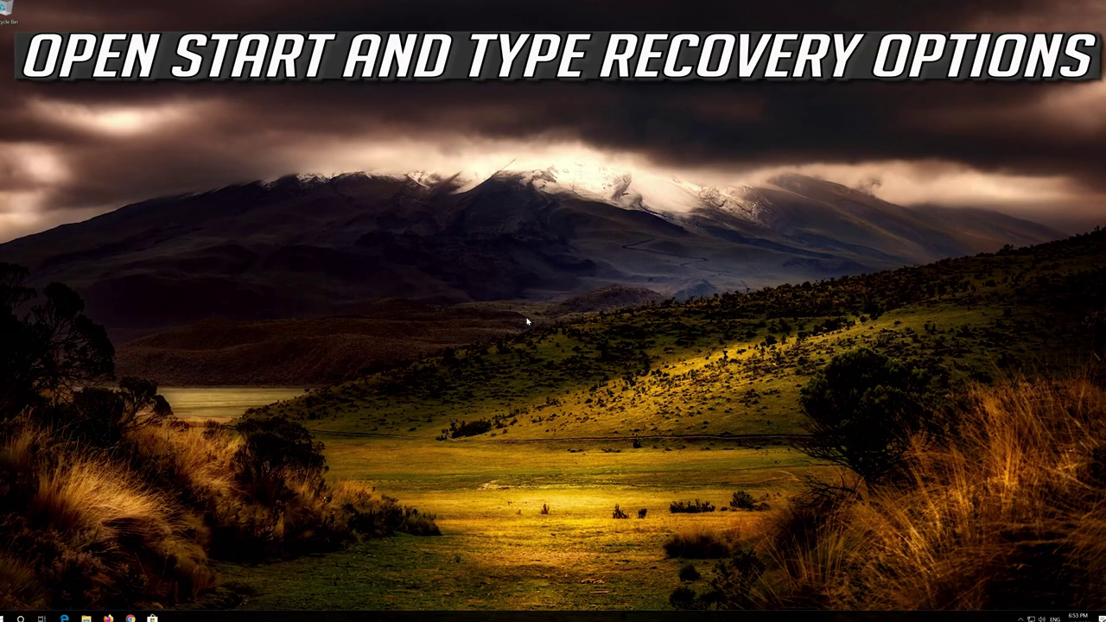
- Search 'recovery option', open Recovery settings, and choose Restart now under Advanced startup
type("recovery ")
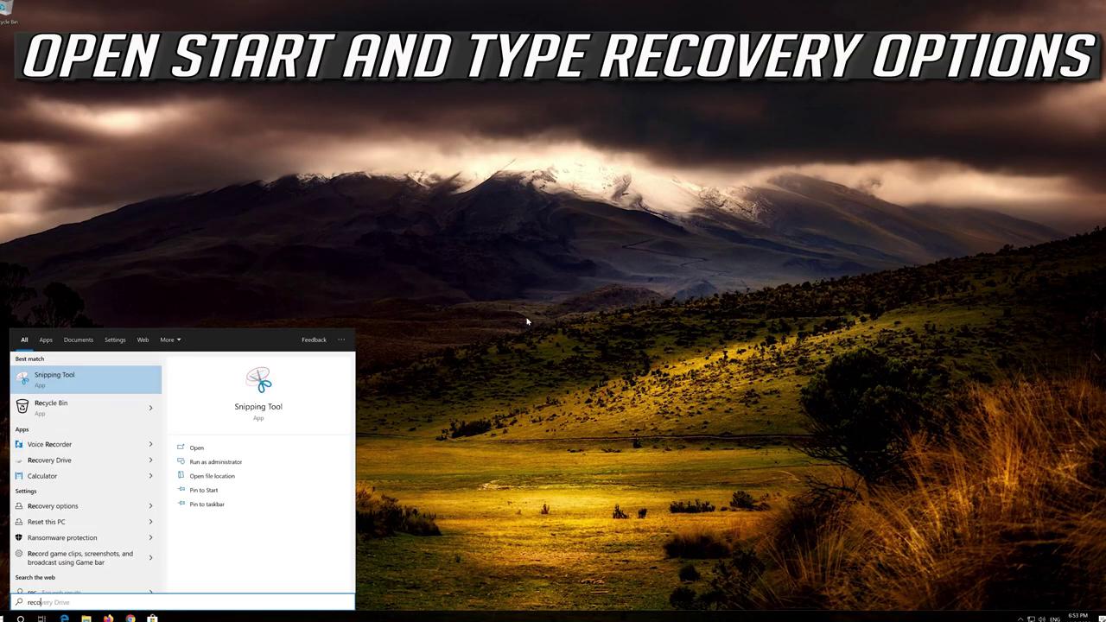
type("option")
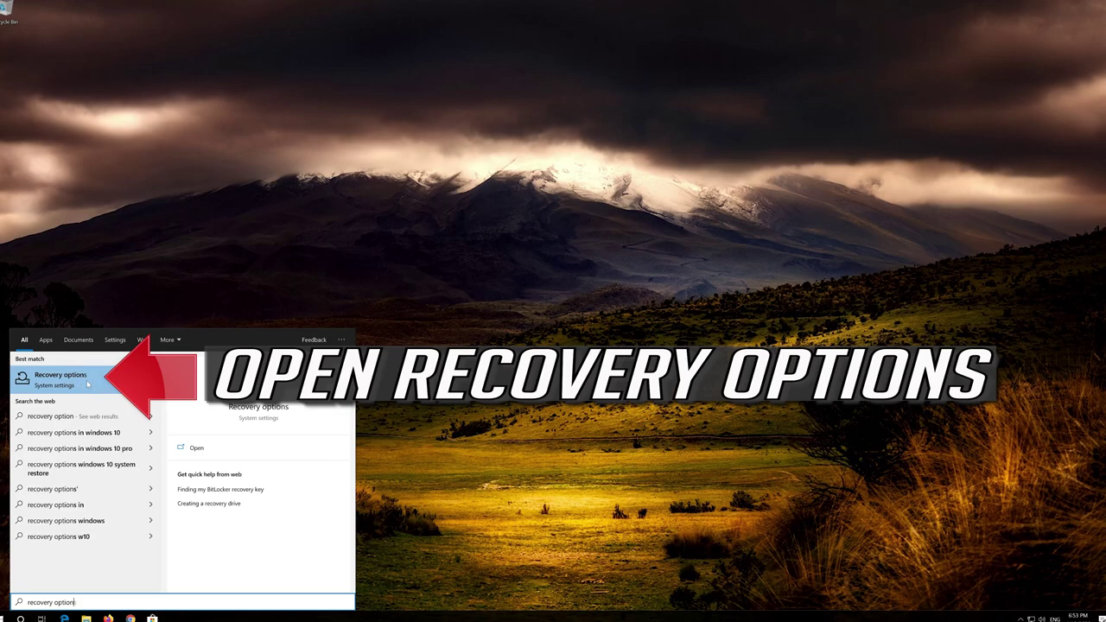
left_click(87, 383)
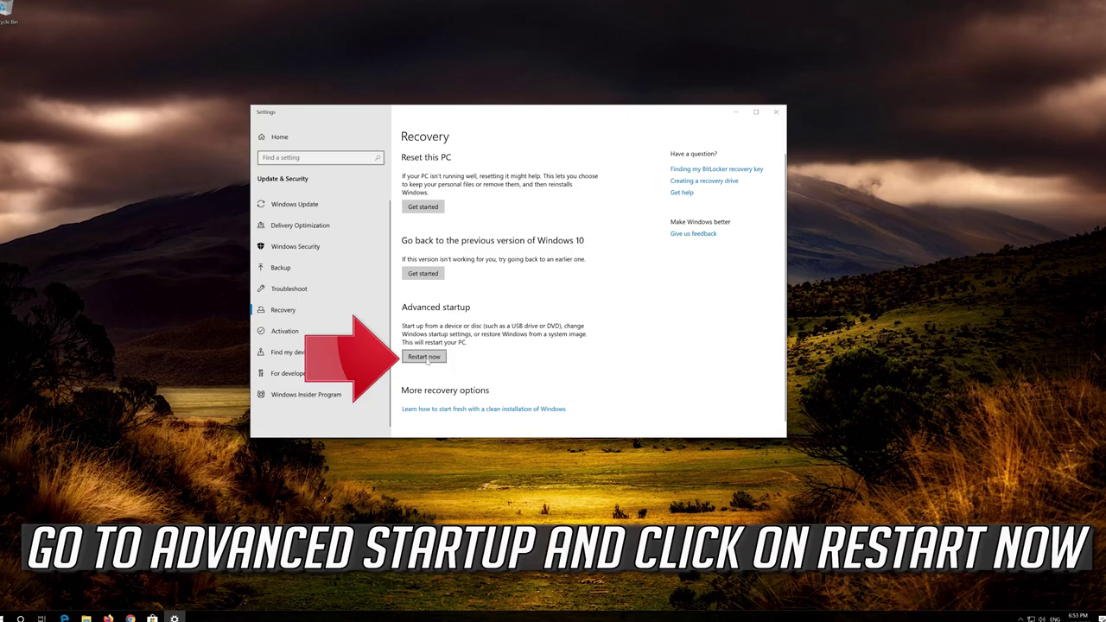
left_click(424, 357)
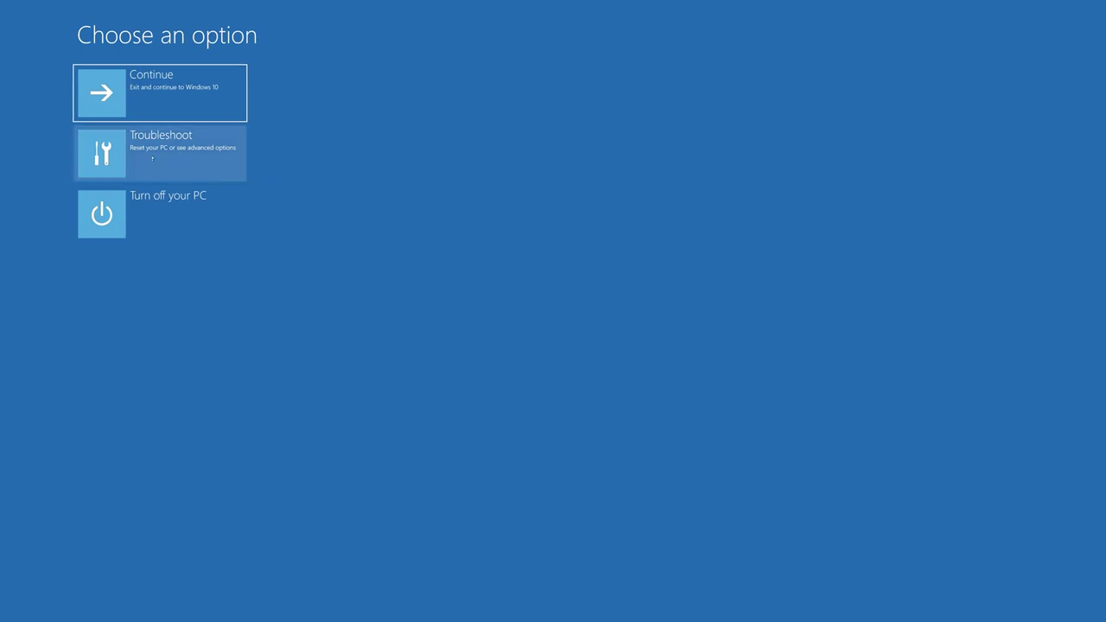
- Go to Troubleshoot > Advanced options > System Restore and verify with your account credentials
left_click(178, 158)
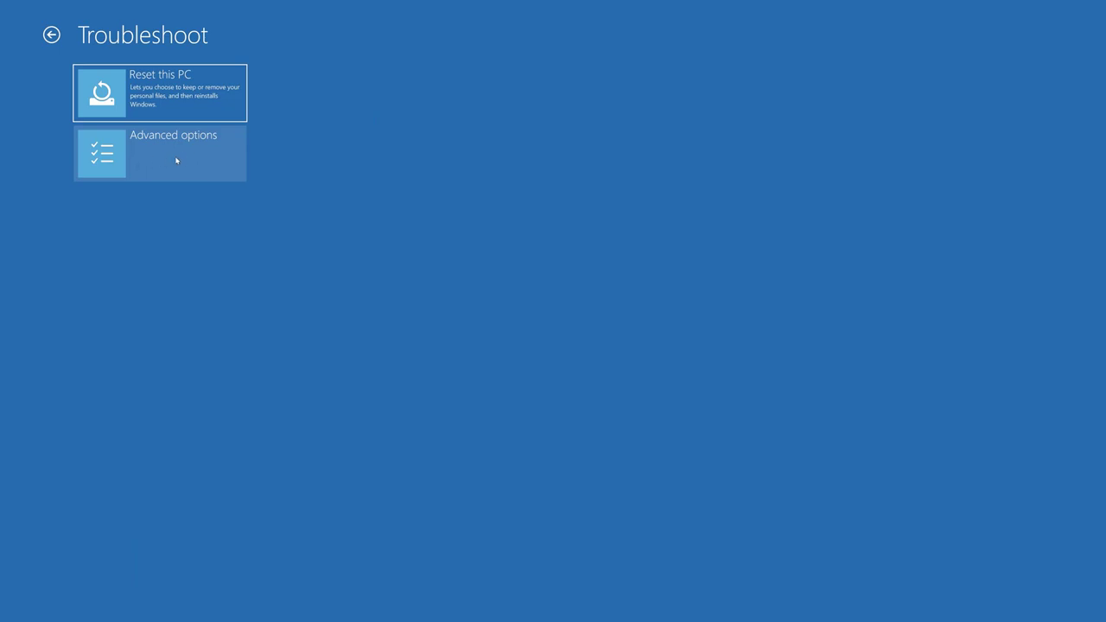
left_click(175, 161)
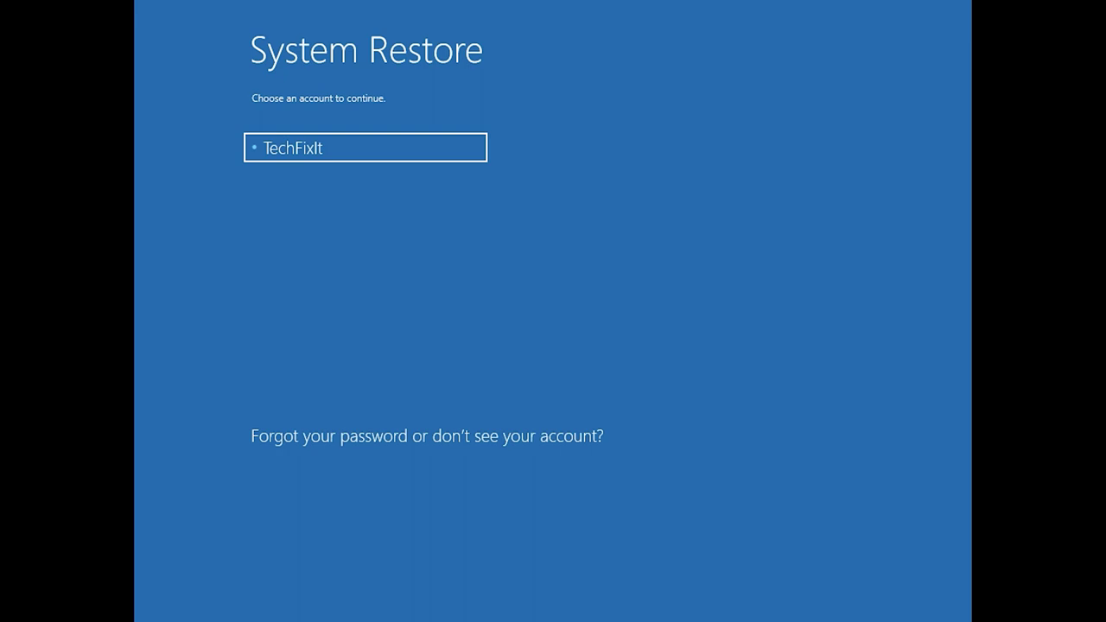
left_click(355, 150)
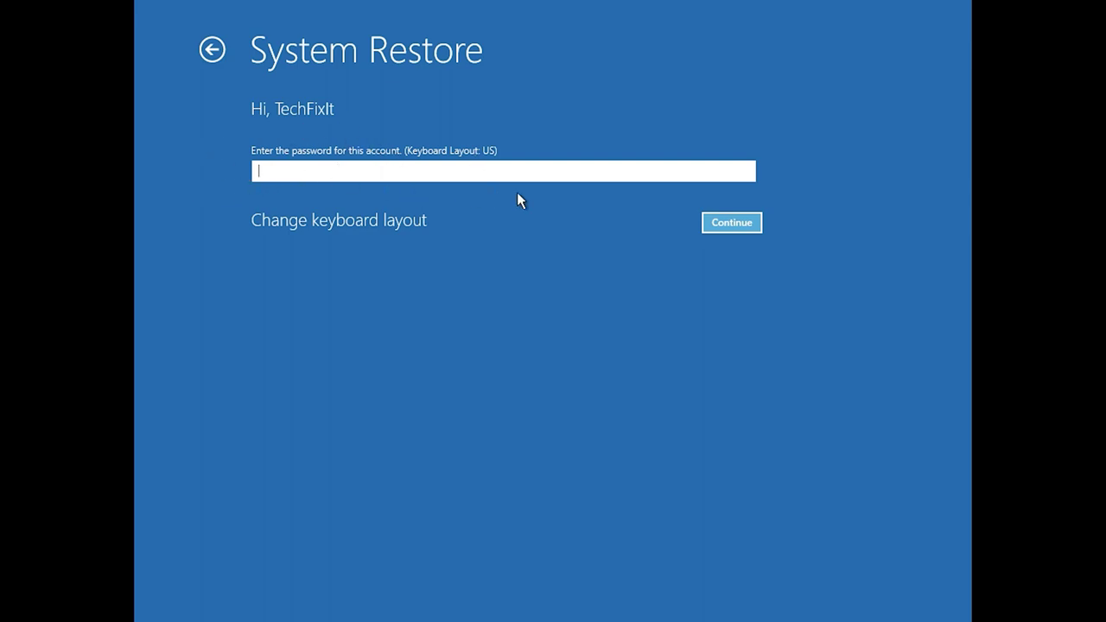
left_click(719, 224)
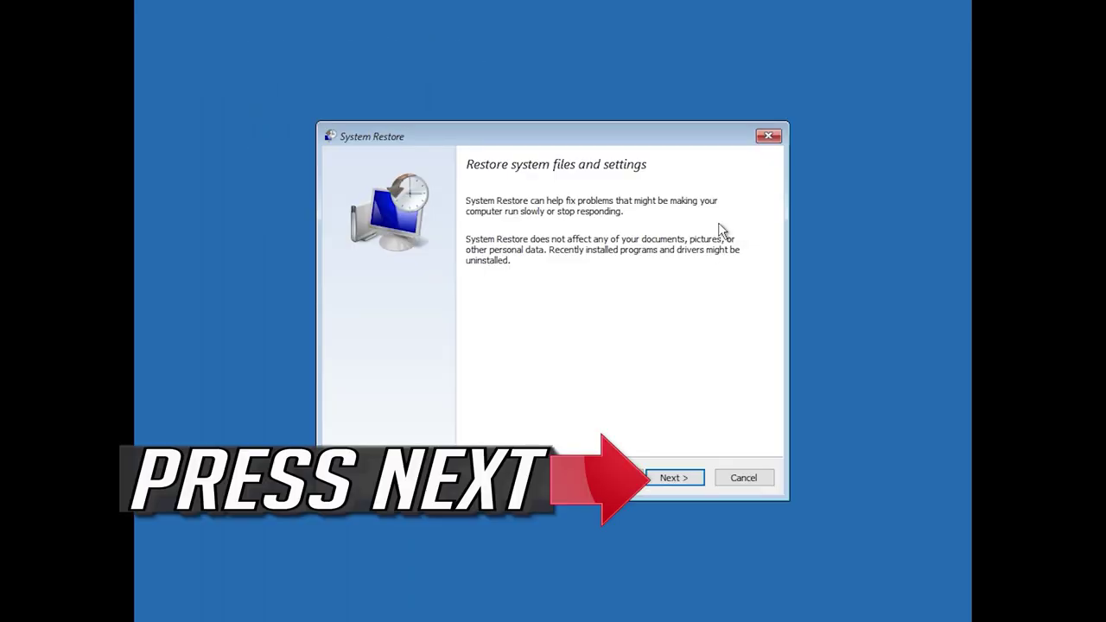
- Select the 1/10/2020 12:21:42 AM restore point, finish the wizard, and confirm Yes
left_click(675, 475)
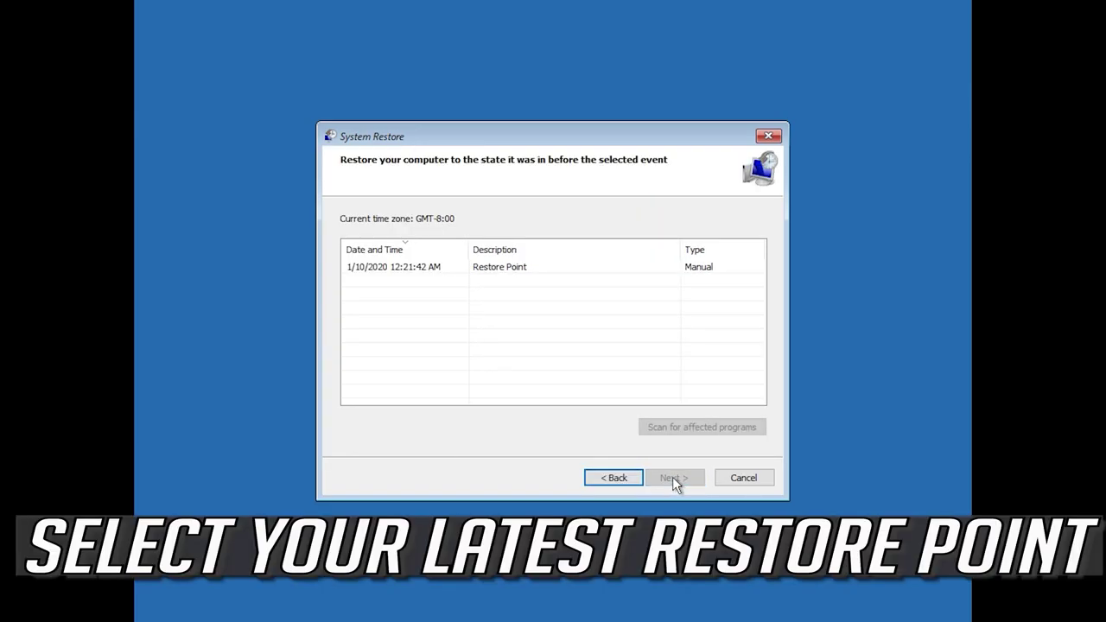
left_click(395, 270)
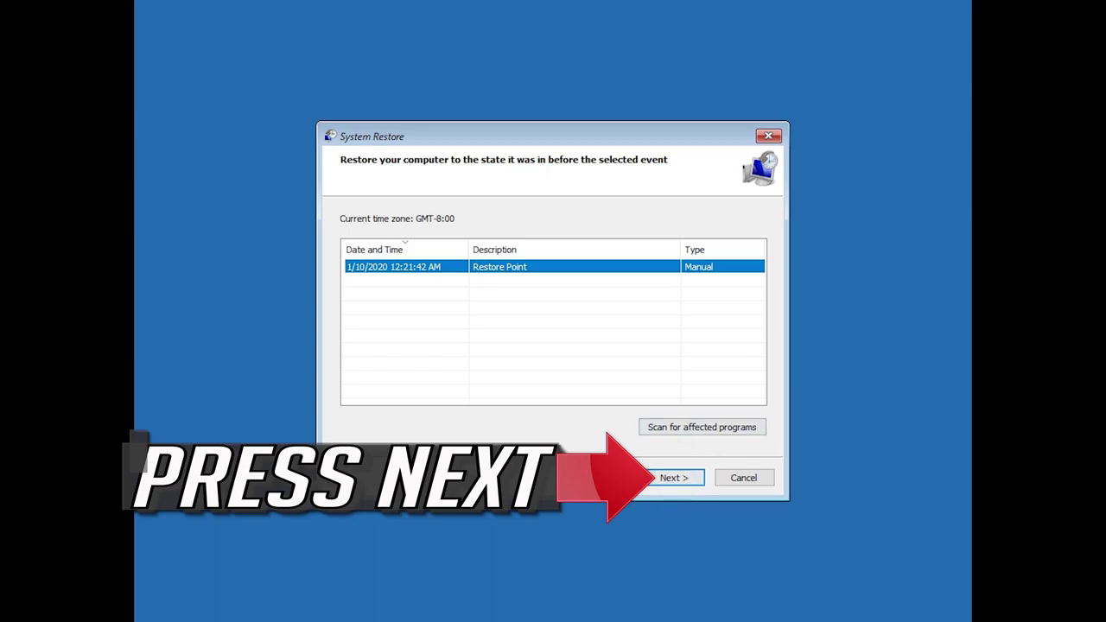
left_click(679, 484)
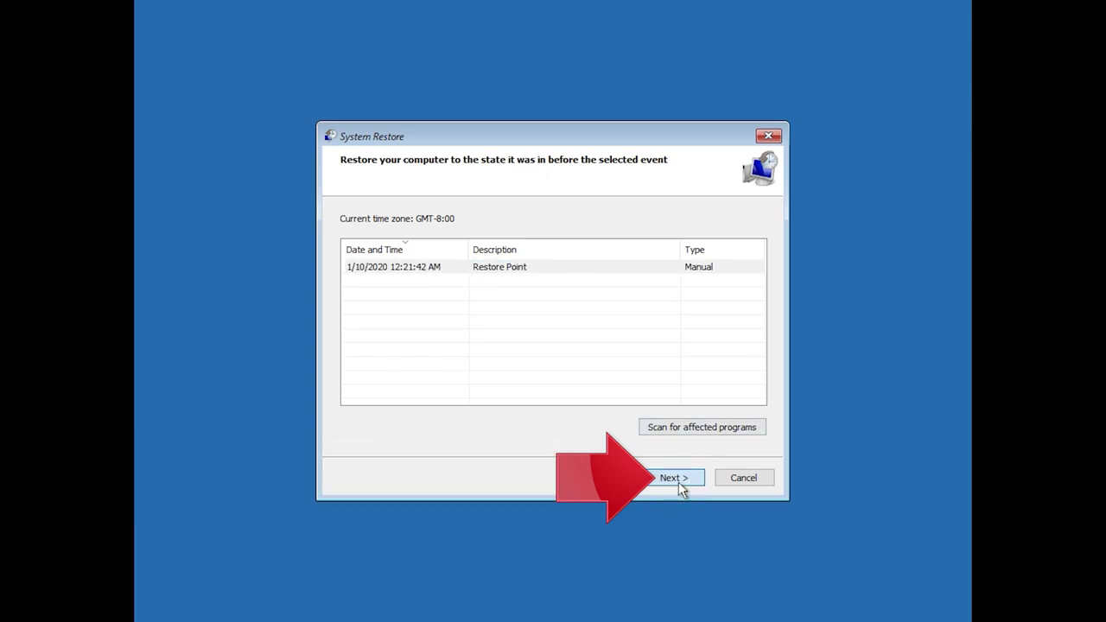
left_click(677, 484)
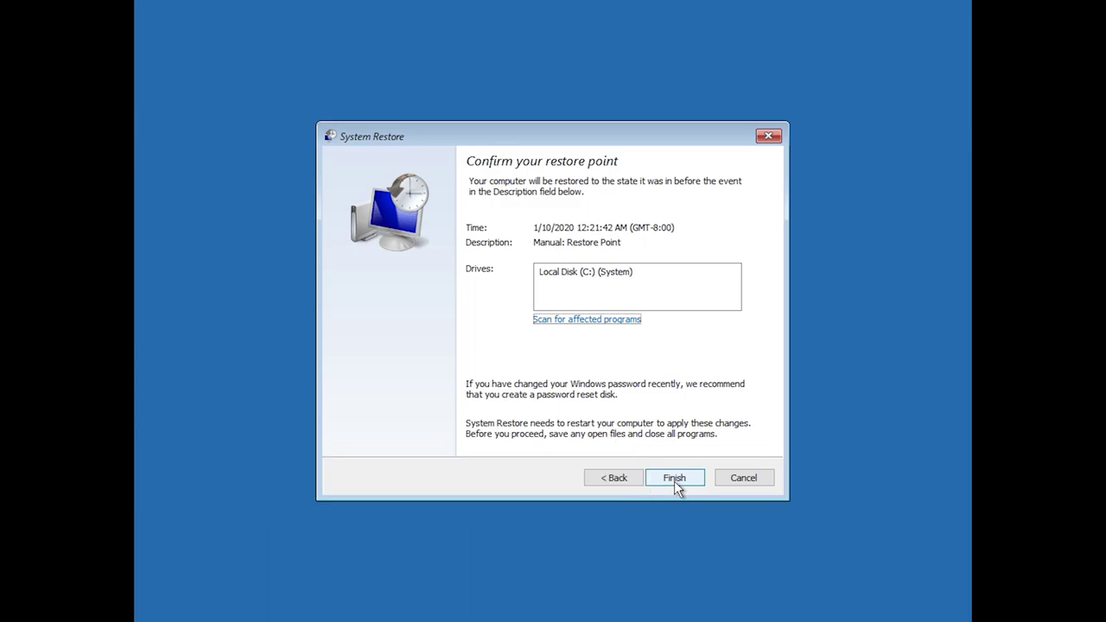
left_click(674, 480)
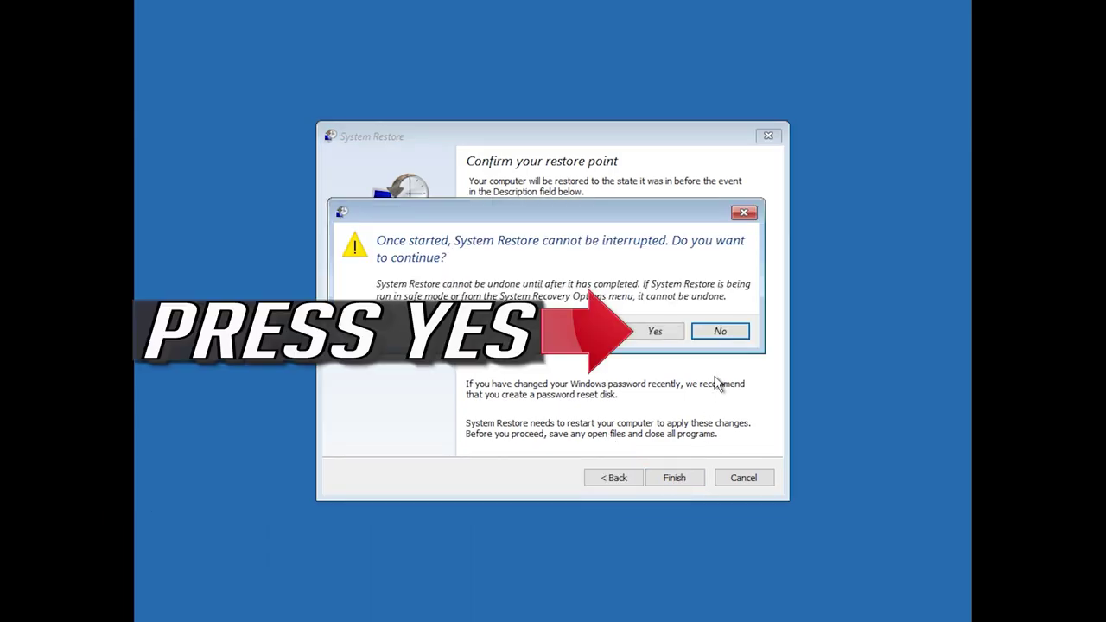
left_click(652, 333)
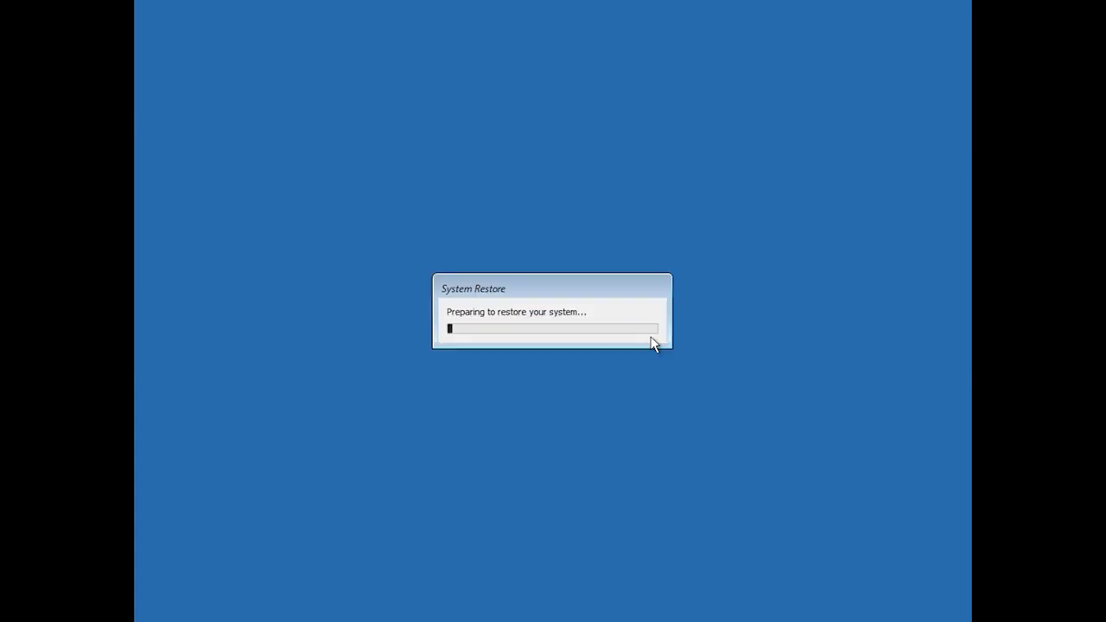